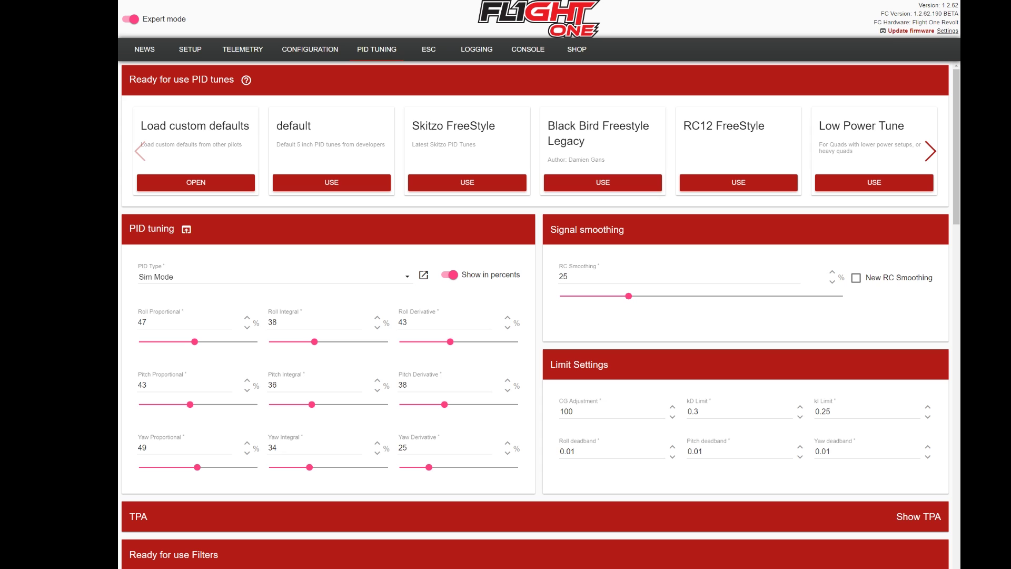
Step: Apply the default PID tune and the Captain Vanover Rates preset
{"action": "left_click", "coordinate": [340, 185]}
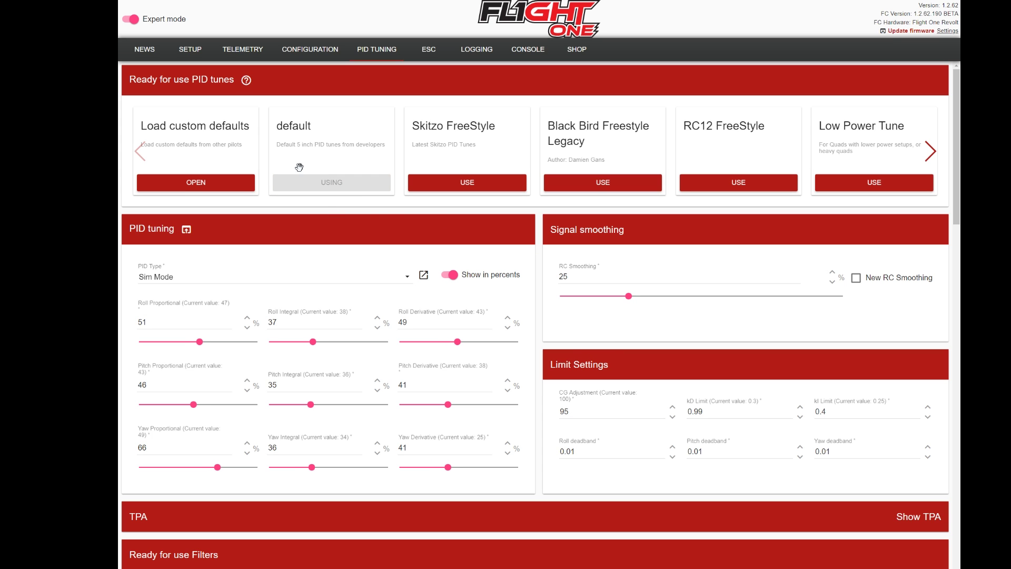
{"action": "scroll", "coordinate": [392, 341], "scroll_direction": "down", "scroll_amount": 4}
{"action": "scroll", "coordinate": [391, 342], "scroll_direction": "down", "scroll_amount": 7}
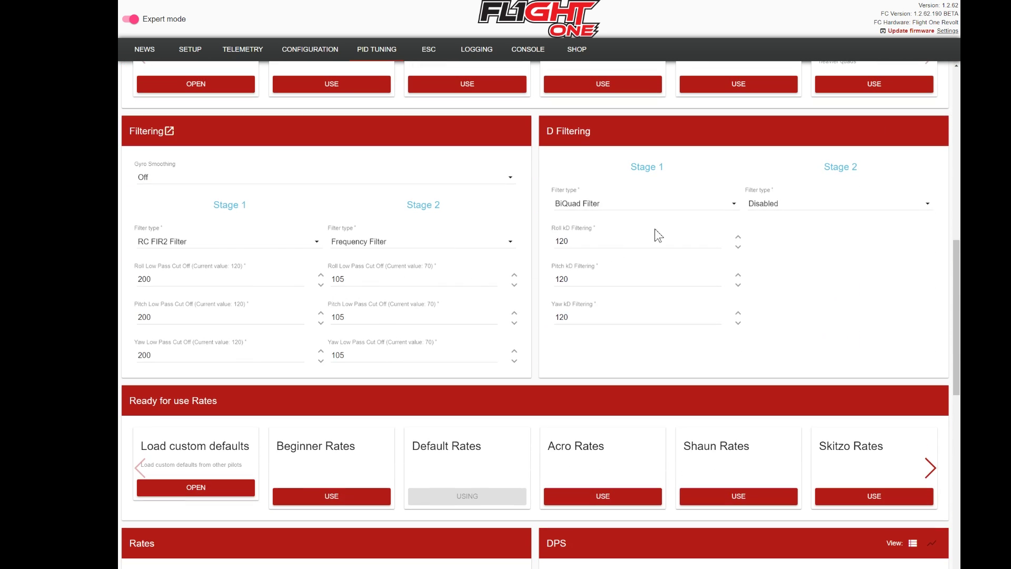
{"action": "scroll", "coordinate": [674, 282], "scroll_direction": "down", "scroll_amount": 5}
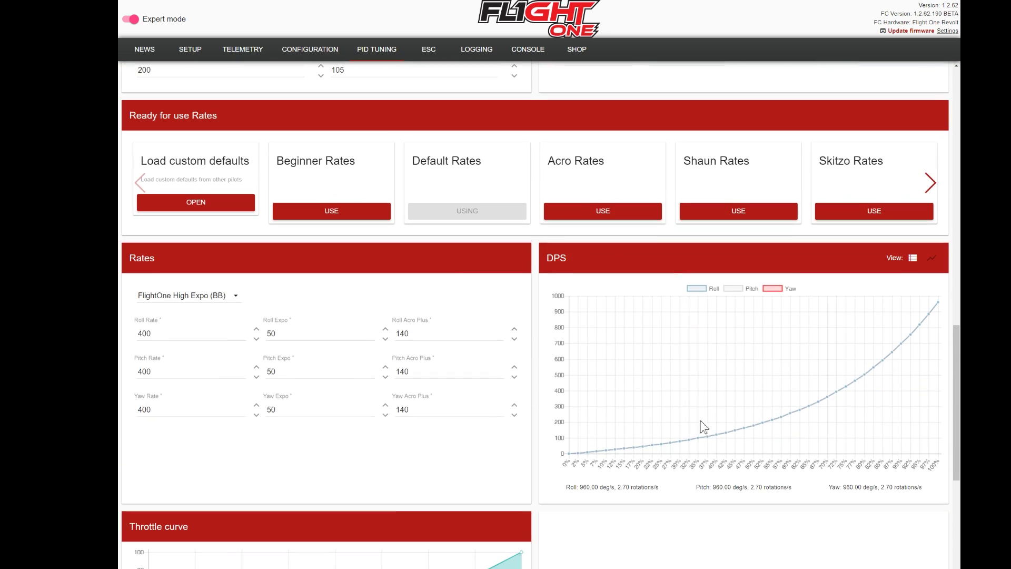
{"action": "left_click", "coordinate": [930, 184]}
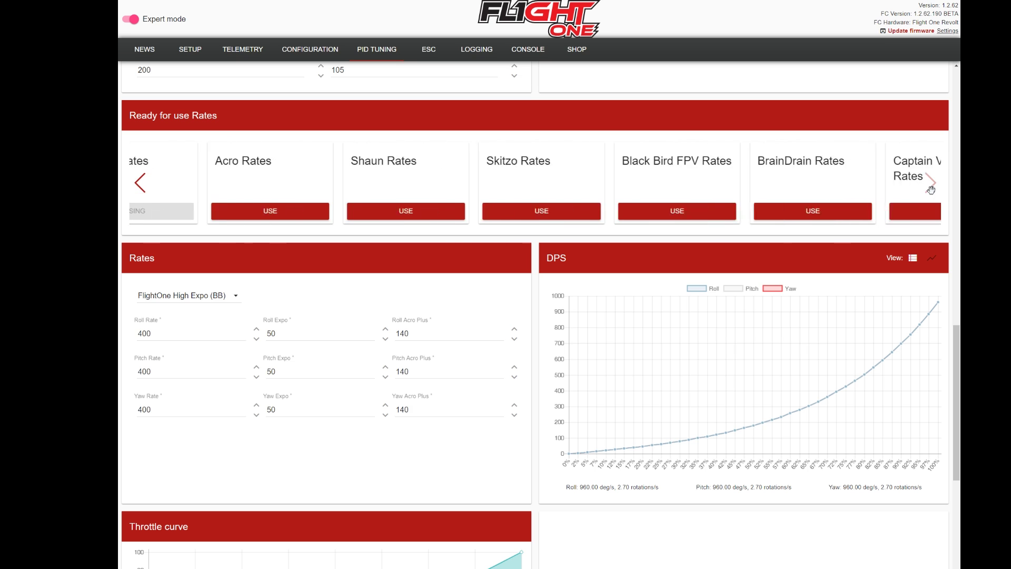
{"action": "left_click", "coordinate": [893, 216]}
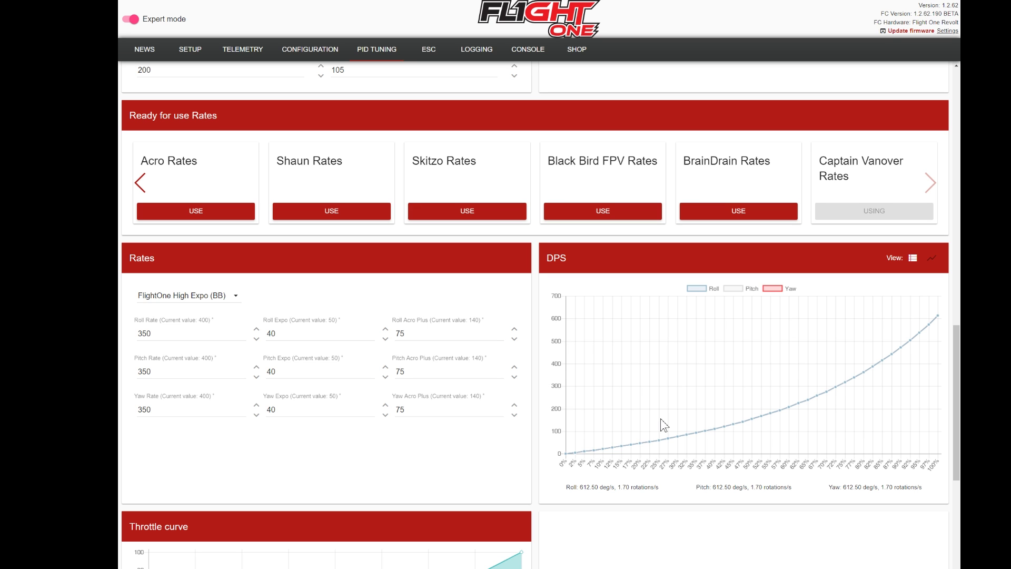
Step: Apply the ready-made Low Power Tune to the PID settings
{"action": "scroll", "coordinate": [680, 377], "scroll_direction": "up", "scroll_amount": 7}
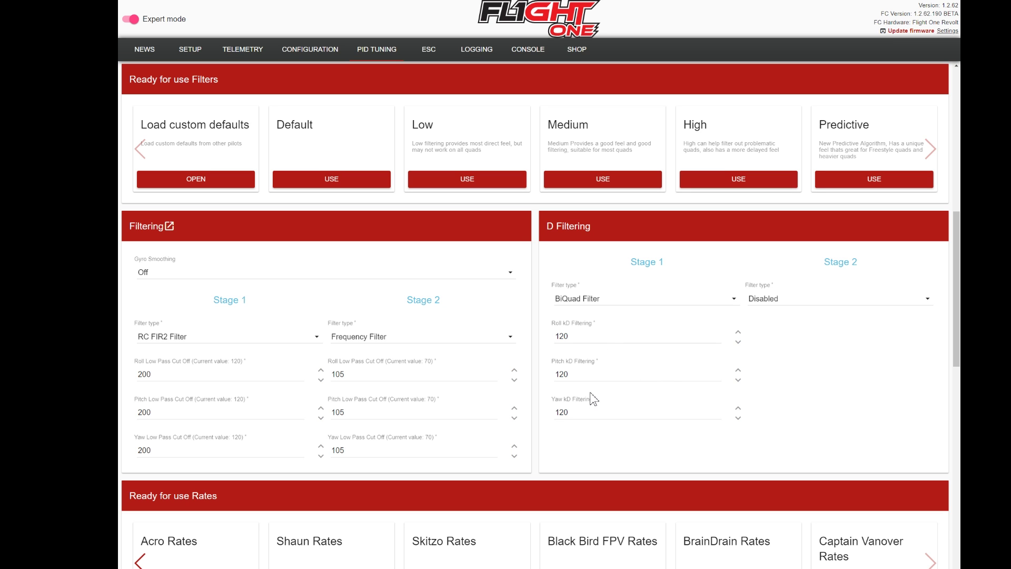
{"action": "scroll", "coordinate": [453, 393], "scroll_direction": "up", "scroll_amount": 2}
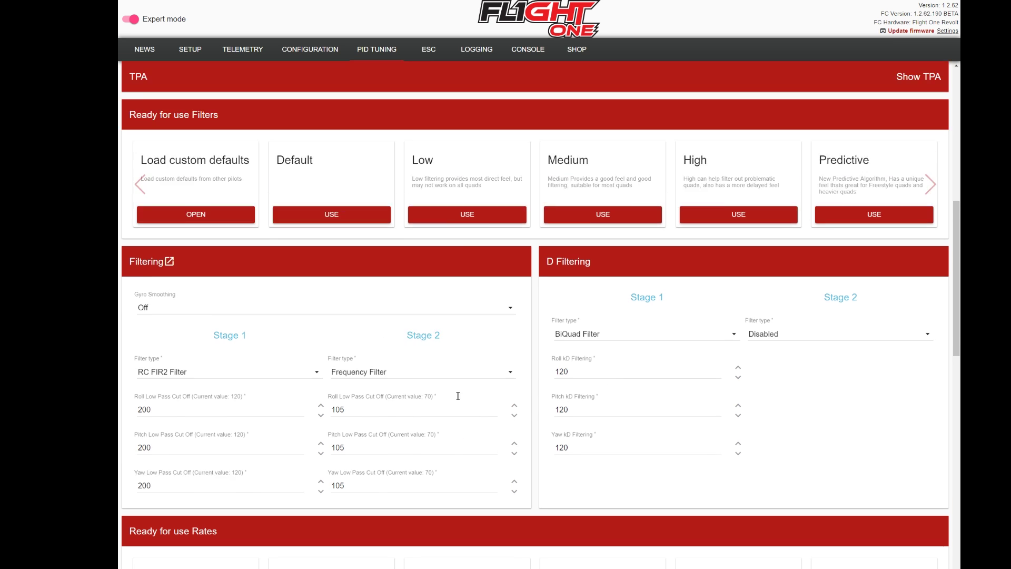
{"action": "scroll", "coordinate": [459, 406], "scroll_direction": "down", "scroll_amount": 2}
{"action": "scroll", "coordinate": [459, 415], "scroll_direction": "down", "scroll_amount": 4}
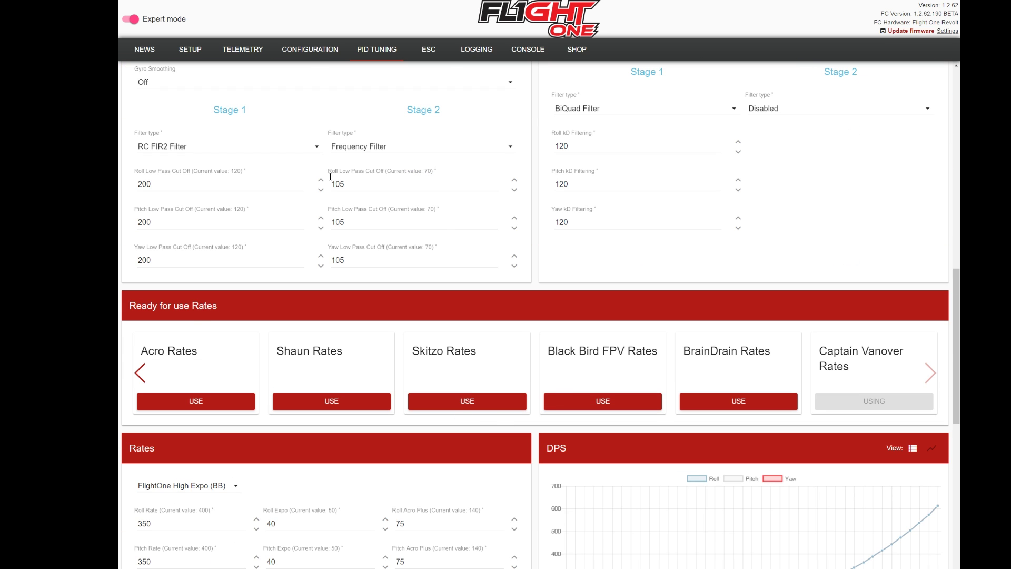
{"action": "scroll", "coordinate": [557, 366], "scroll_direction": "down", "scroll_amount": 10}
{"action": "scroll", "coordinate": [563, 363], "scroll_direction": "up", "scroll_amount": 20}
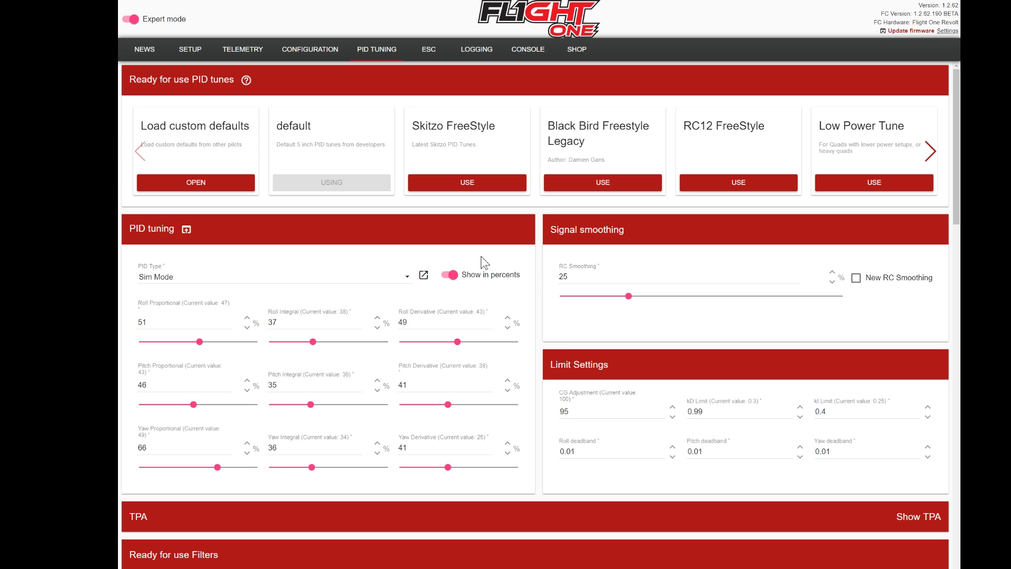
{"action": "left_click", "coordinate": [932, 158]}
{"action": "left_click", "coordinate": [933, 159]}
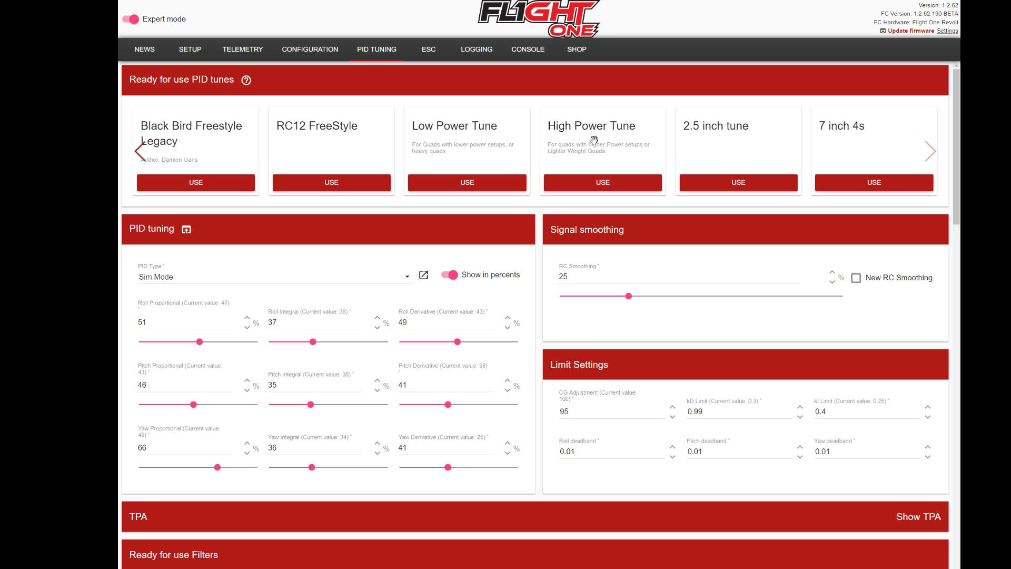
{"action": "left_click", "coordinate": [467, 183]}
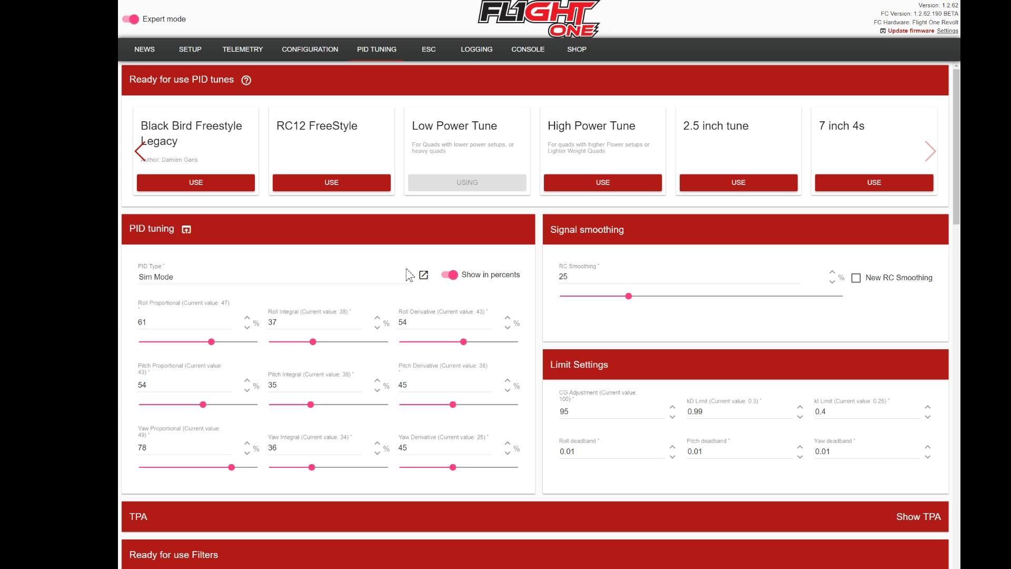
Step: Look over the filters and rates, and switch the PID tune to the High Power Tune preset
{"action": "scroll", "coordinate": [413, 343], "scroll_direction": "down", "scroll_amount": 10}
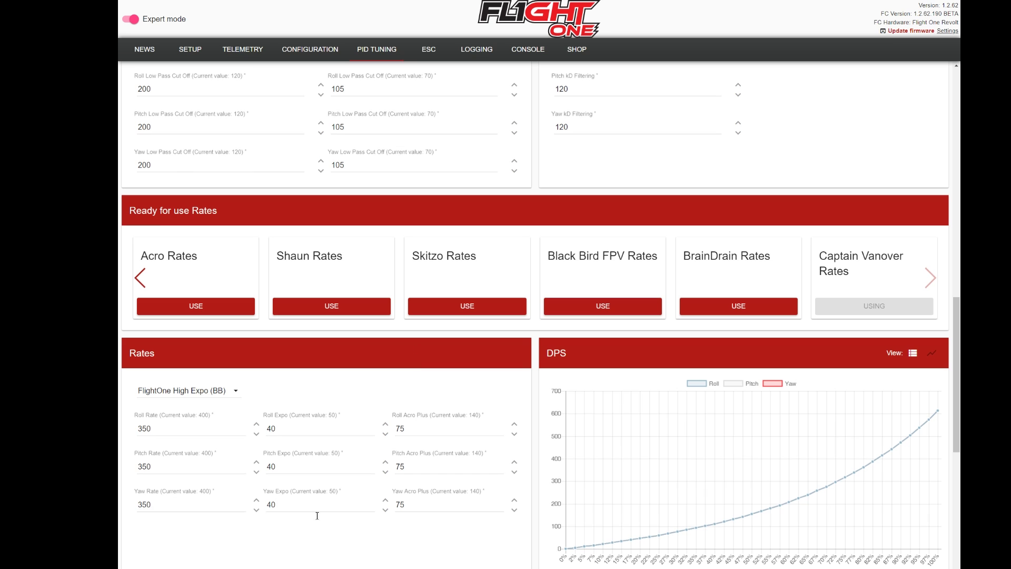
{"action": "scroll", "coordinate": [331, 421], "scroll_direction": "down", "scroll_amount": 5}
{"action": "scroll", "coordinate": [334, 435], "scroll_direction": "up", "scroll_amount": 10}
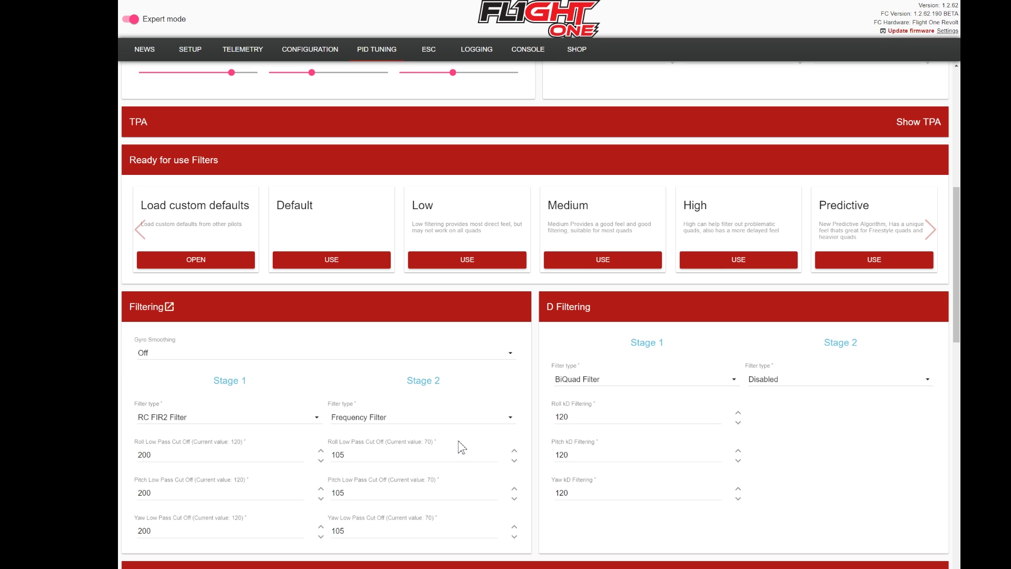
{"action": "scroll", "coordinate": [461, 447], "scroll_direction": "up", "scroll_amount": 7}
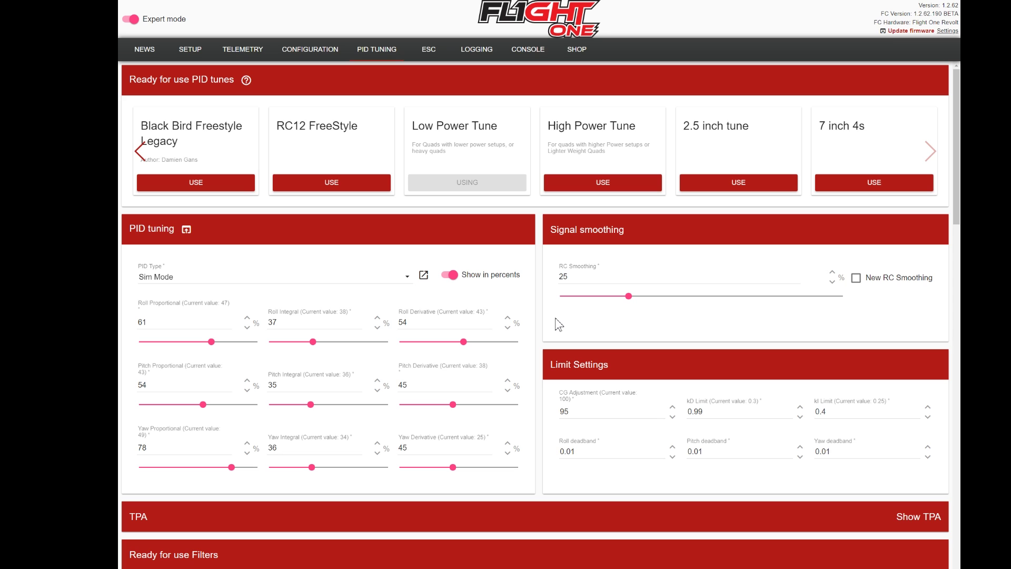
{"action": "left_click", "coordinate": [603, 184]}
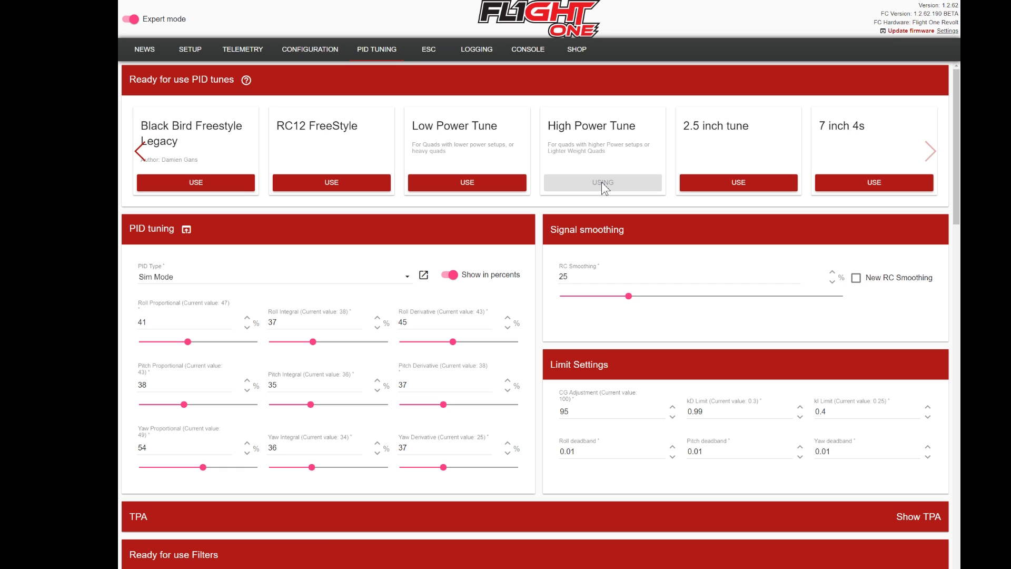
Step: Set RC Smoothing to 1% in the signal smoothing settings
{"action": "left_click", "coordinate": [621, 272]}
{"action": "type", "text": "0"}
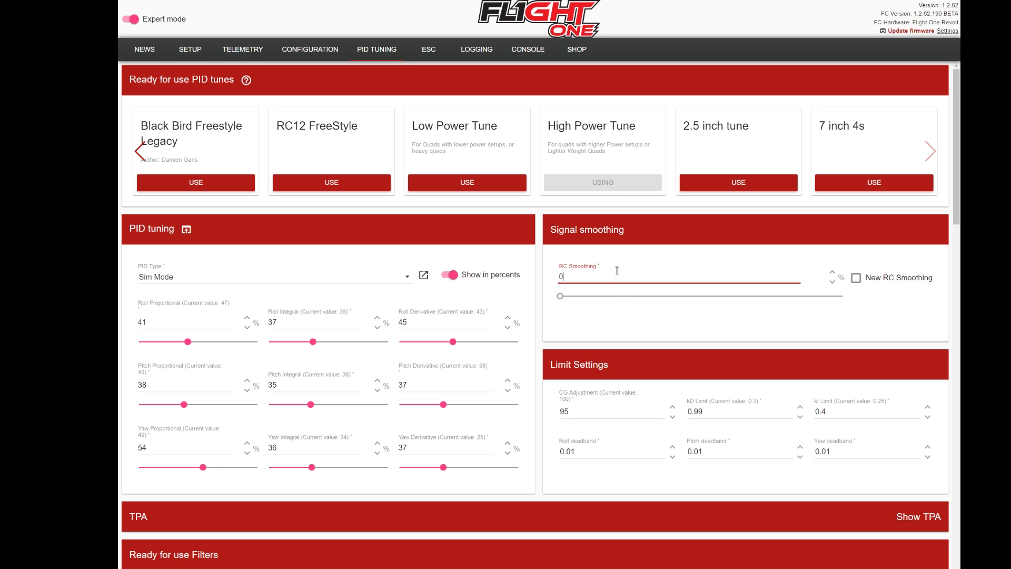
{"action": "key", "text": "ctrl+a"}
{"action": "type", "text": "1"}
{"action": "left_click", "coordinate": [434, 324]}
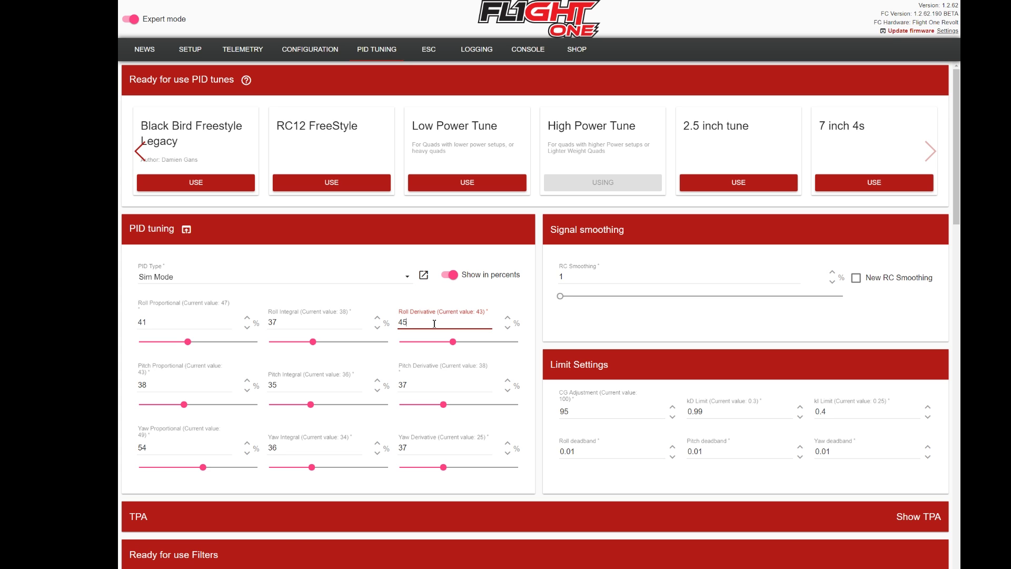
Step: Set the Stage 1 roll, pitch and yaw low pass cut-offs in Filtering to 180
{"action": "scroll", "coordinate": [440, 293], "scroll_direction": "down", "scroll_amount": 10}
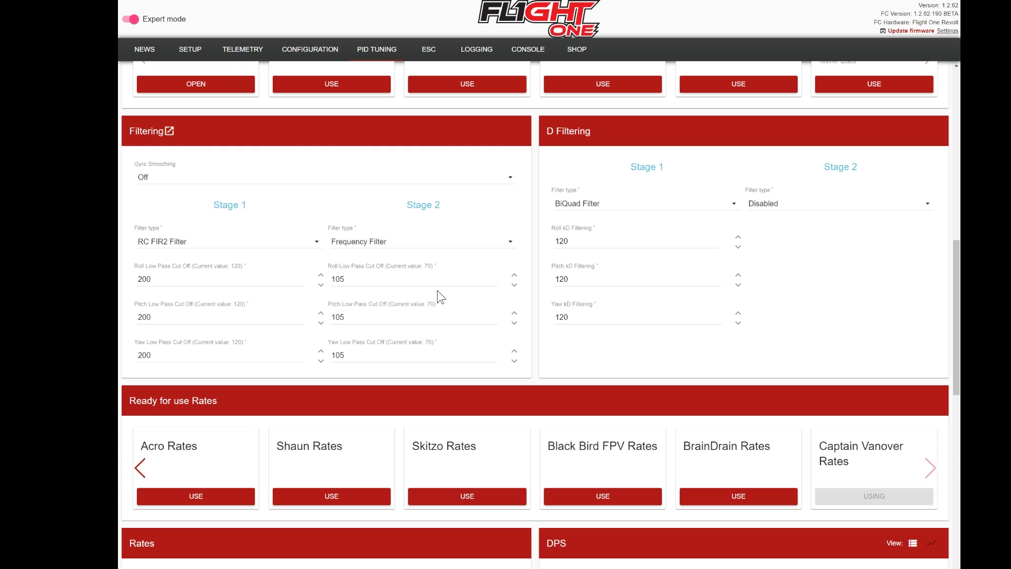
{"action": "double_click", "coordinate": [170, 278]}
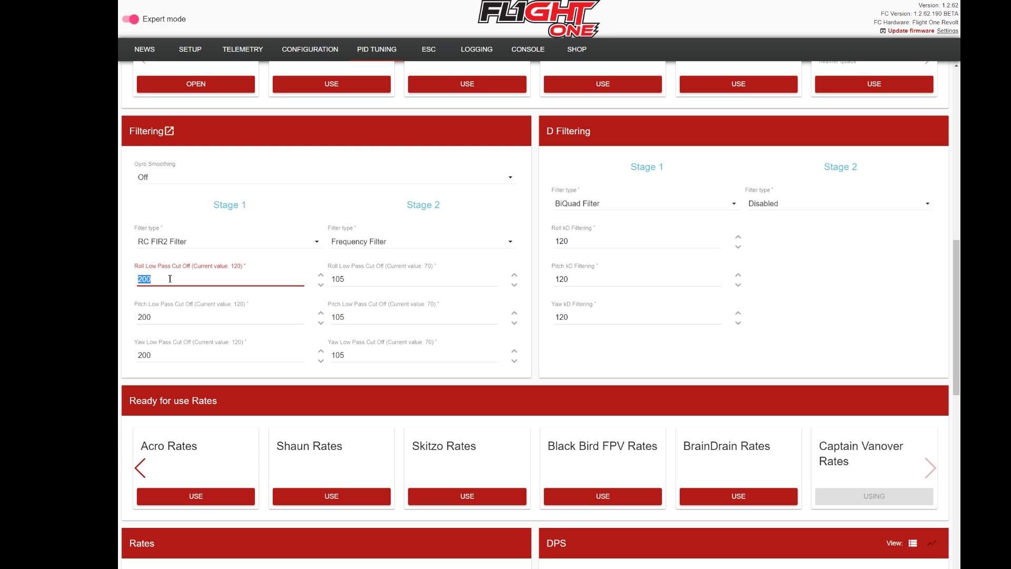
{"action": "type", "text": "180"}
{"action": "key", "text": "Tab"}
{"action": "key", "text": "Tab"}
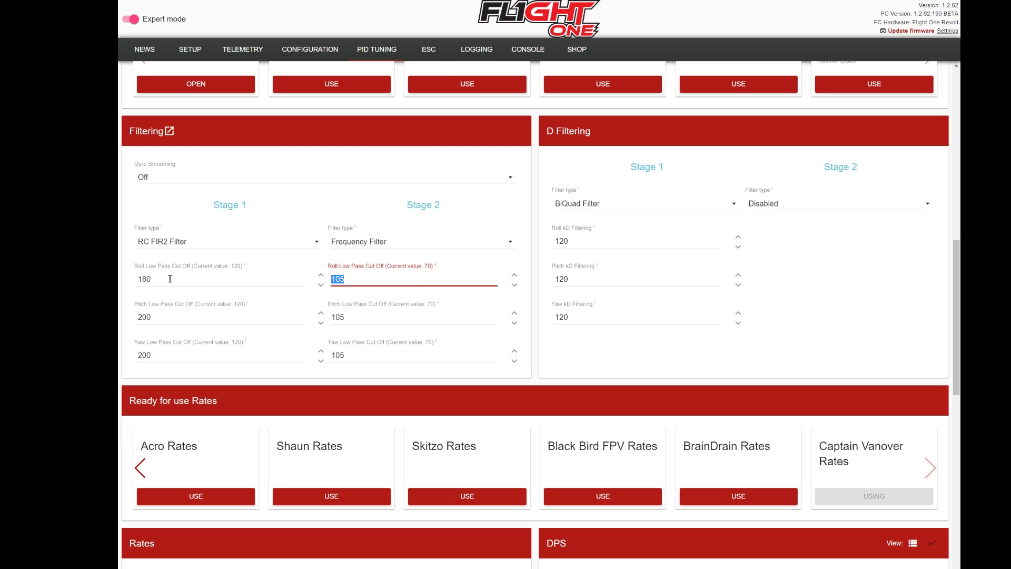
{"action": "type", "text": "180"}
{"action": "key", "text": "Tab"}
{"action": "key", "text": "Tab"}
{"action": "type", "text": "180"}
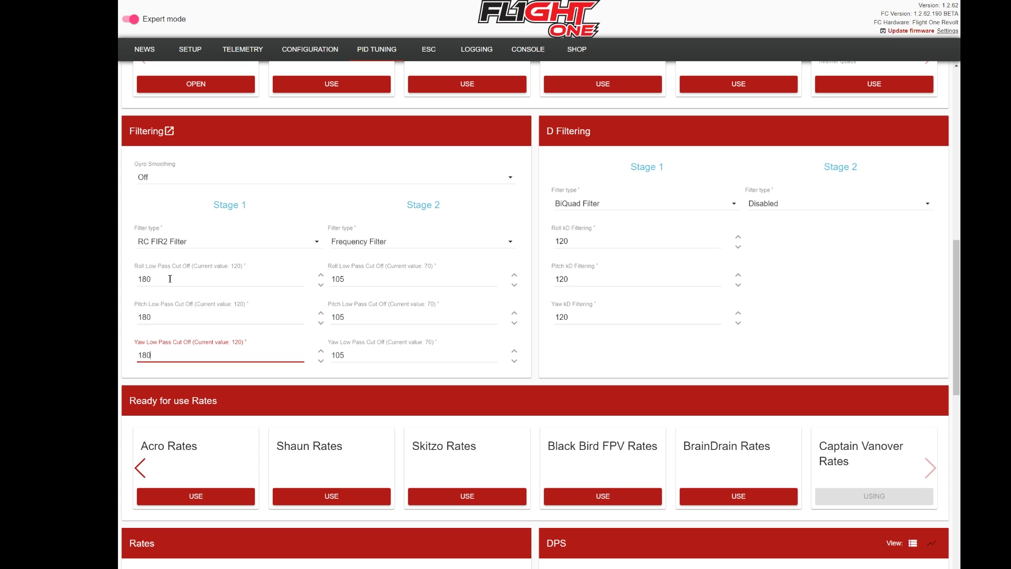
Step: Set the Stage 2 yaw, roll and pitch low pass cut-offs in Filtering to 70
{"action": "key", "text": "Tab"}
{"action": "type", "text": "70"}
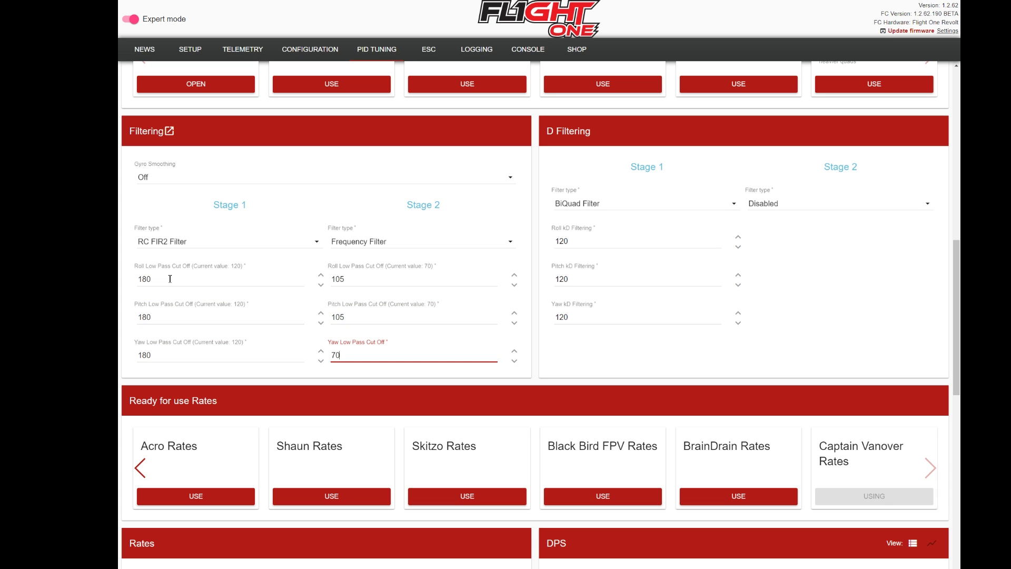
{"action": "double_click", "coordinate": [351, 280]}
{"action": "type", "text": "70"}
{"action": "double_click", "coordinate": [357, 314]}
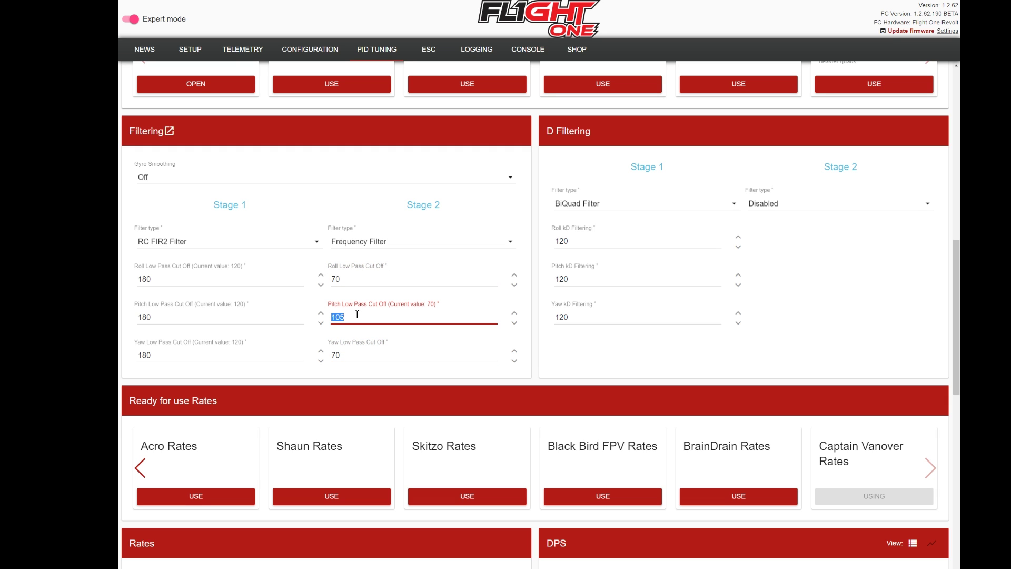
{"action": "type", "text": "70"}
Step: Disable the Stage 2 filter and change the Stage 1 filter type to Predictive Filter
{"action": "left_click", "coordinate": [376, 242]}
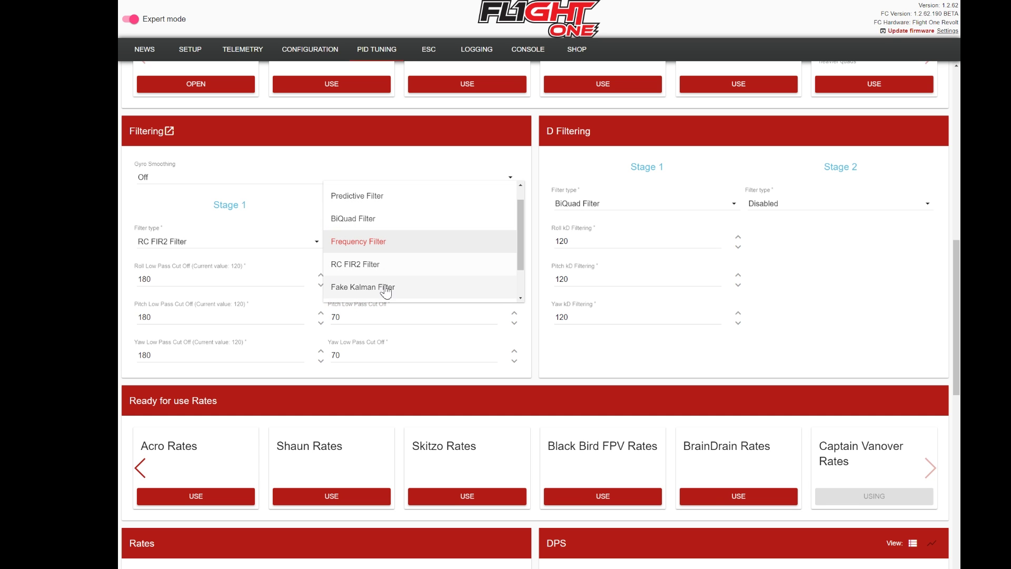
{"action": "scroll", "coordinate": [384, 241], "scroll_direction": "up", "scroll_amount": 1}
{"action": "scroll", "coordinate": [380, 220], "scroll_direction": "down", "scroll_amount": 2}
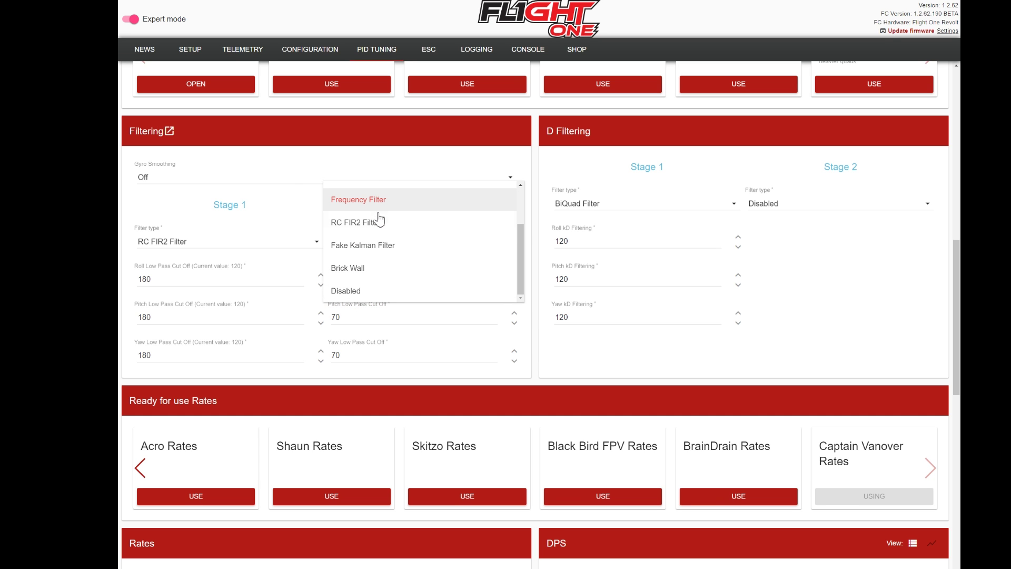
{"action": "left_click", "coordinate": [395, 292]}
{"action": "left_click", "coordinate": [282, 245]}
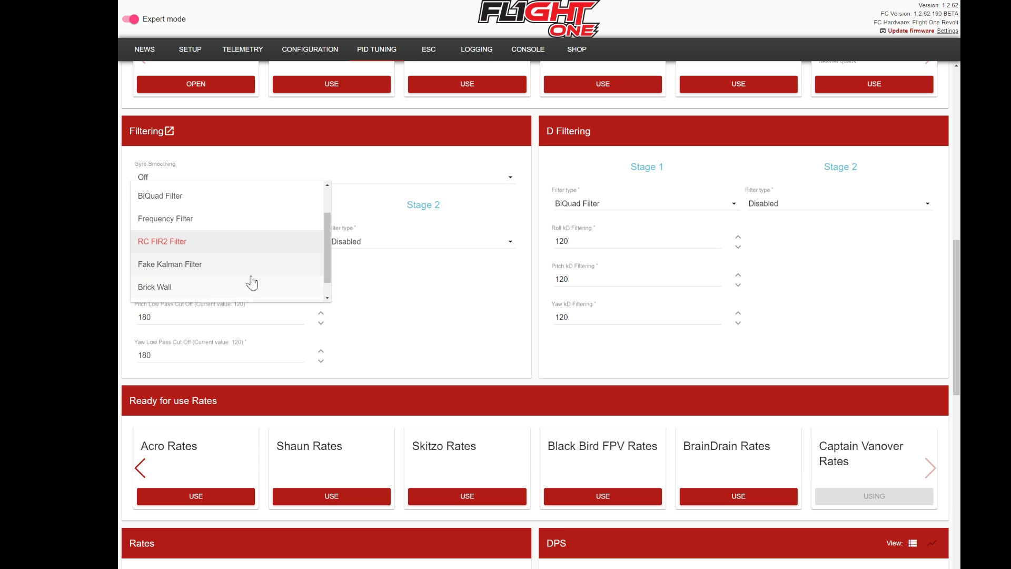
{"action": "scroll", "coordinate": [252, 279], "scroll_direction": "up", "scroll_amount": 1}
{"action": "left_click", "coordinate": [238, 222]}
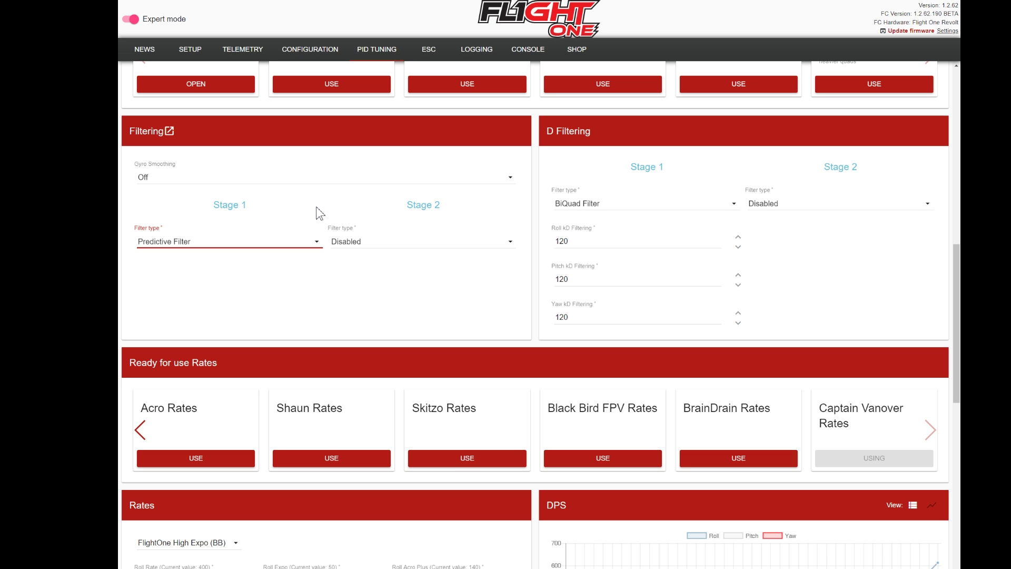
Step: Compare the High Power, RC12 FreeStyle and Low Power tunes, finishing with the High Power Tune applied
{"action": "scroll", "coordinate": [521, 352], "scroll_direction": "up", "scroll_amount": 10}
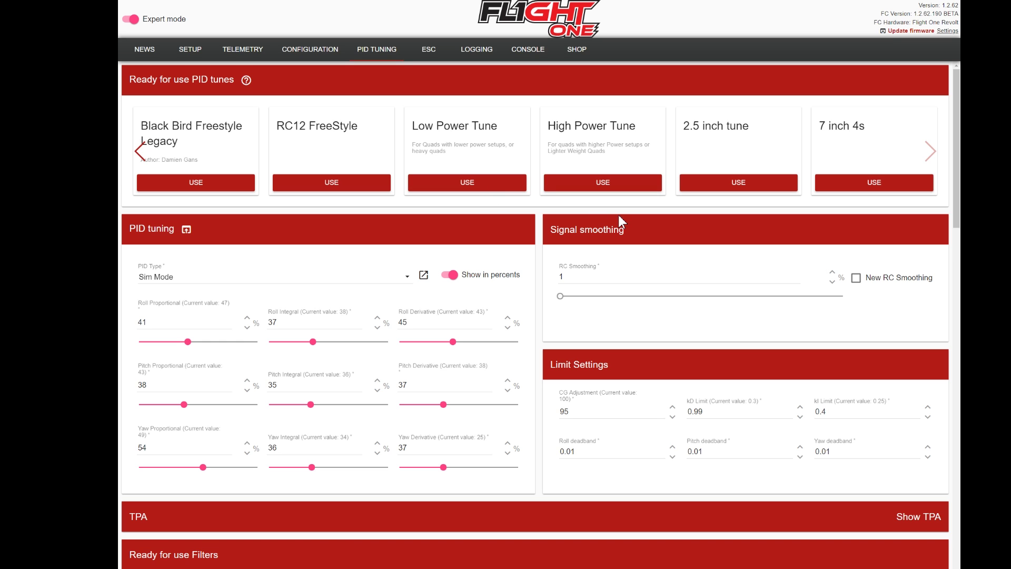
{"action": "left_click", "coordinate": [606, 185]}
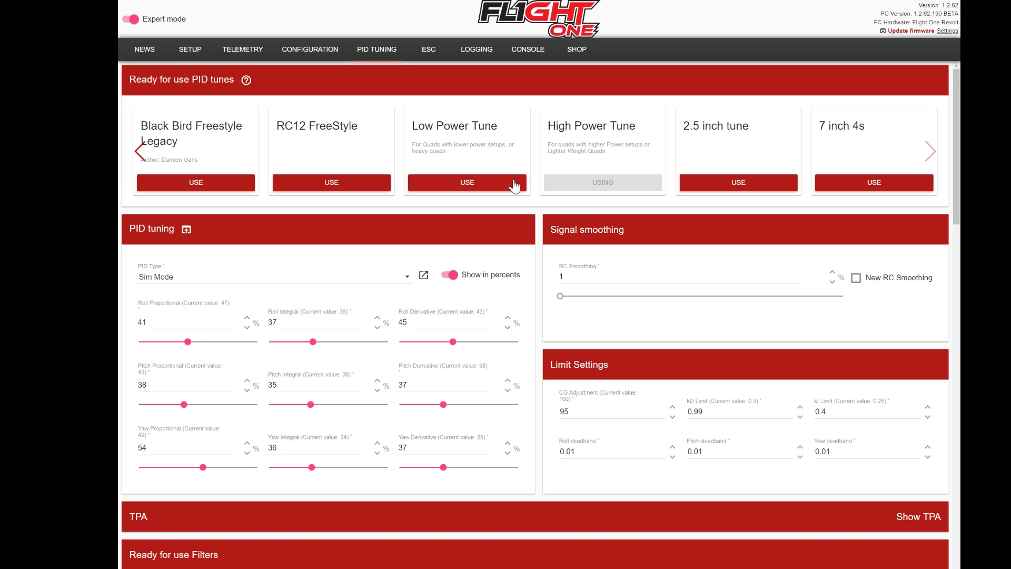
{"action": "left_click", "coordinate": [350, 187]}
{"action": "left_click", "coordinate": [489, 182]}
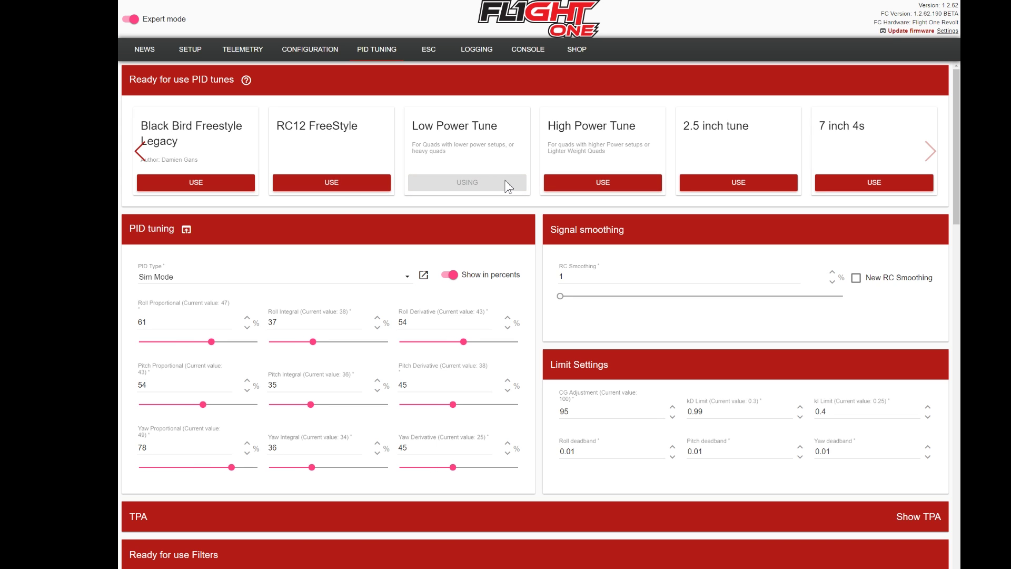
{"action": "left_click", "coordinate": [593, 183]}
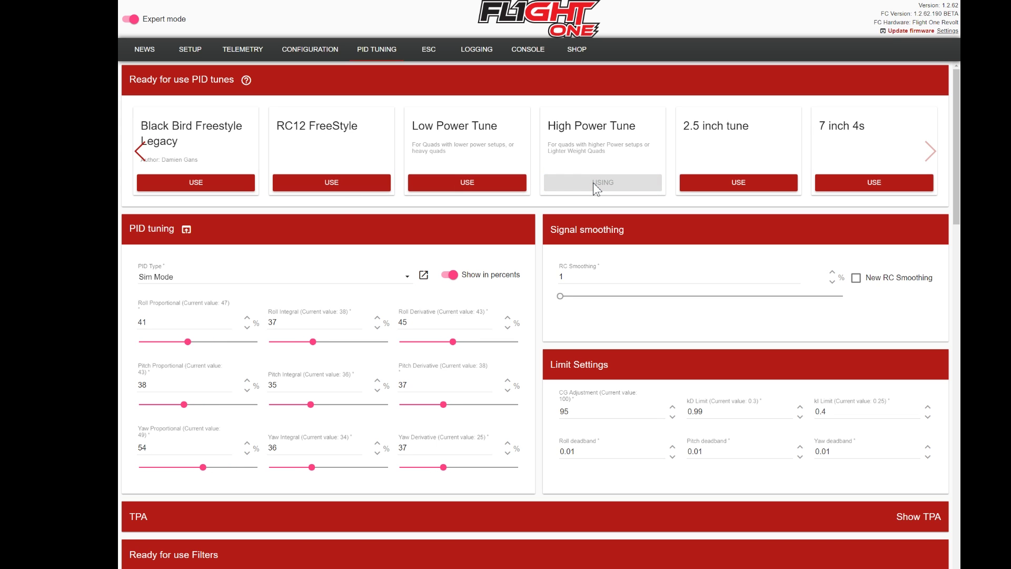
Step: Enable the Stage 2 filter in D Filtering as a BiQuad Filter
{"action": "scroll", "coordinate": [379, 313], "scroll_direction": "down", "scroll_amount": 12}
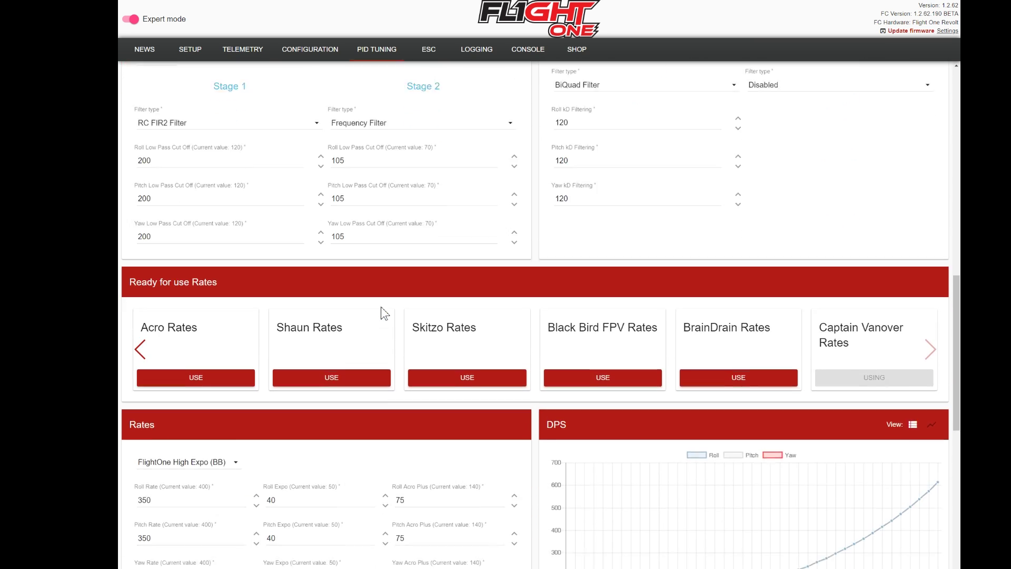
{"action": "scroll", "coordinate": [381, 308], "scroll_direction": "down", "scroll_amount": 2}
{"action": "scroll", "coordinate": [381, 308], "scroll_direction": "up", "scroll_amount": 8}
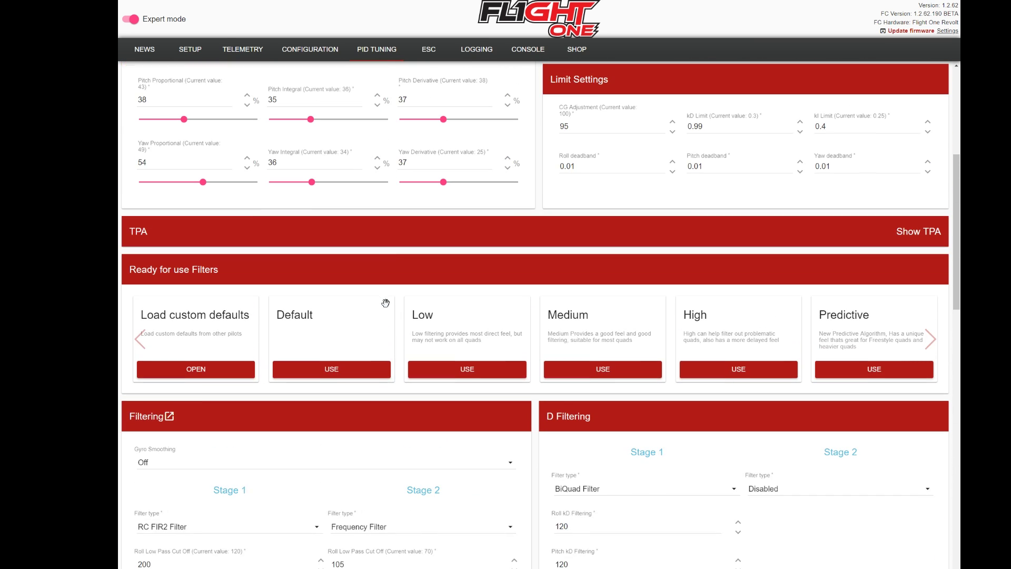
{"action": "scroll", "coordinate": [384, 303], "scroll_direction": "down", "scroll_amount": 5}
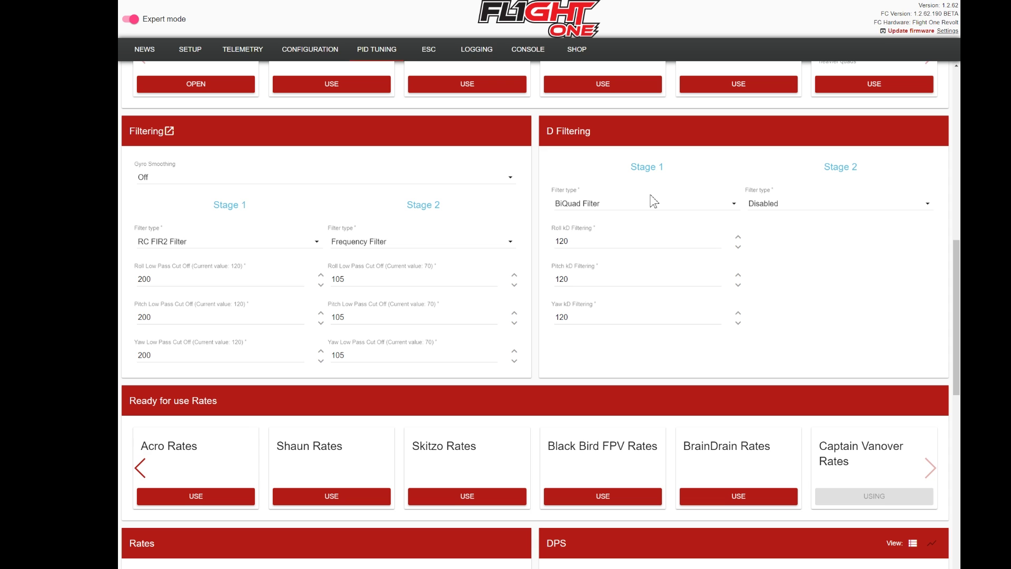
{"action": "left_click", "coordinate": [766, 207]}
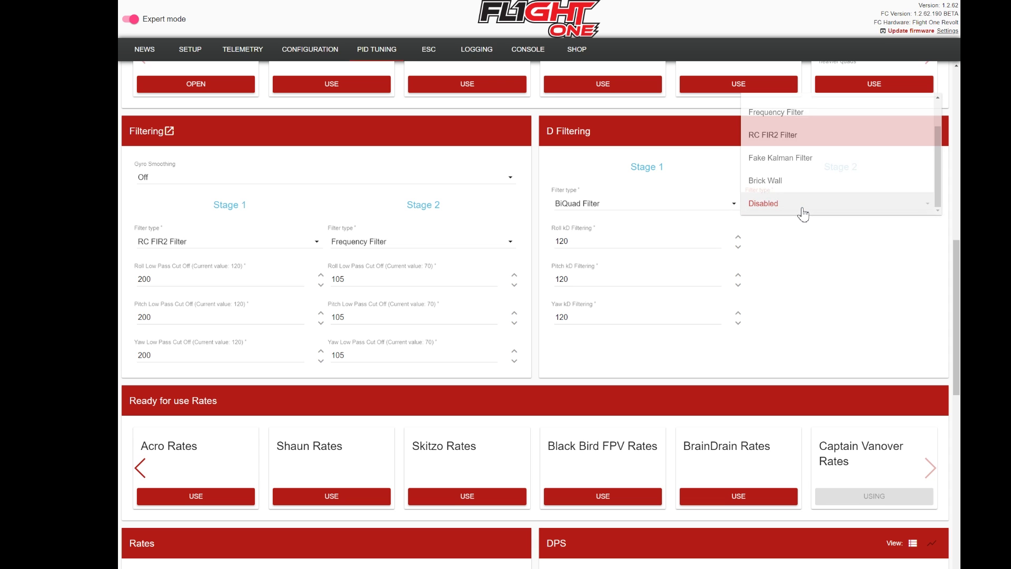
{"action": "scroll", "coordinate": [816, 142], "scroll_direction": "up", "scroll_amount": 2}
{"action": "left_click", "coordinate": [812, 135]}
Step: Set the roll, pitch and yaw kD Filtering values to 200 in both D Filtering stages
{"action": "double_click", "coordinate": [640, 244]}
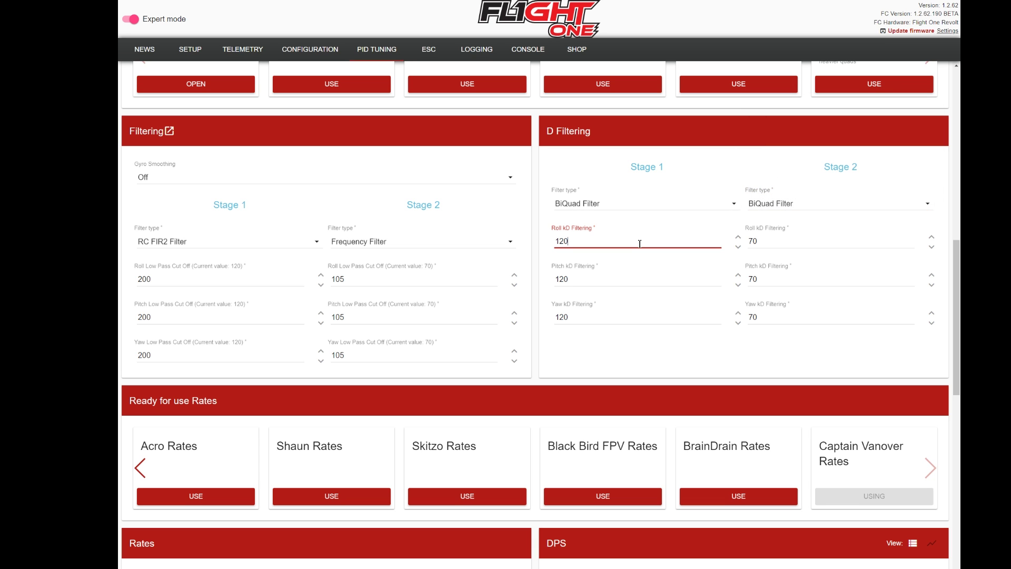
{"action": "type", "text": "200"}
{"action": "key", "text": "Tab"}
{"action": "type", "text": "200"}
{"action": "key", "text": "Tab"}
{"action": "type", "text": "200"}
{"action": "key", "text": "Tab"}
{"action": "type", "text": "200"}
{"action": "key", "text": "Tab"}
{"action": "type", "text": "200"}
{"action": "key", "text": "Tab"}
{"action": "type", "text": "200"}
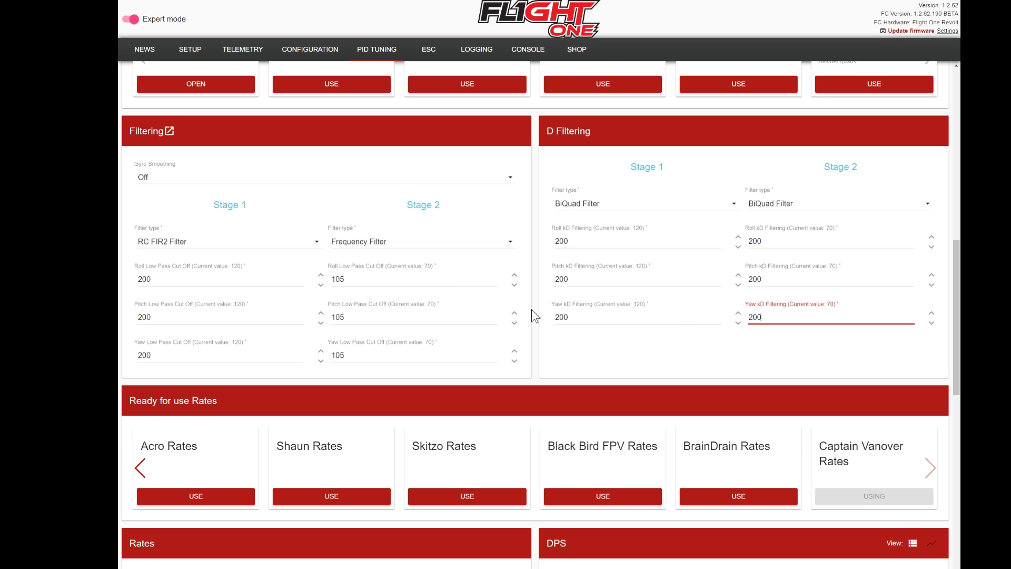
Step: Change the PID Type to Whisper
{"action": "scroll", "coordinate": [481, 285], "scroll_direction": "down", "scroll_amount": 10}
{"action": "scroll", "coordinate": [420, 286], "scroll_direction": "up", "scroll_amount": 10}
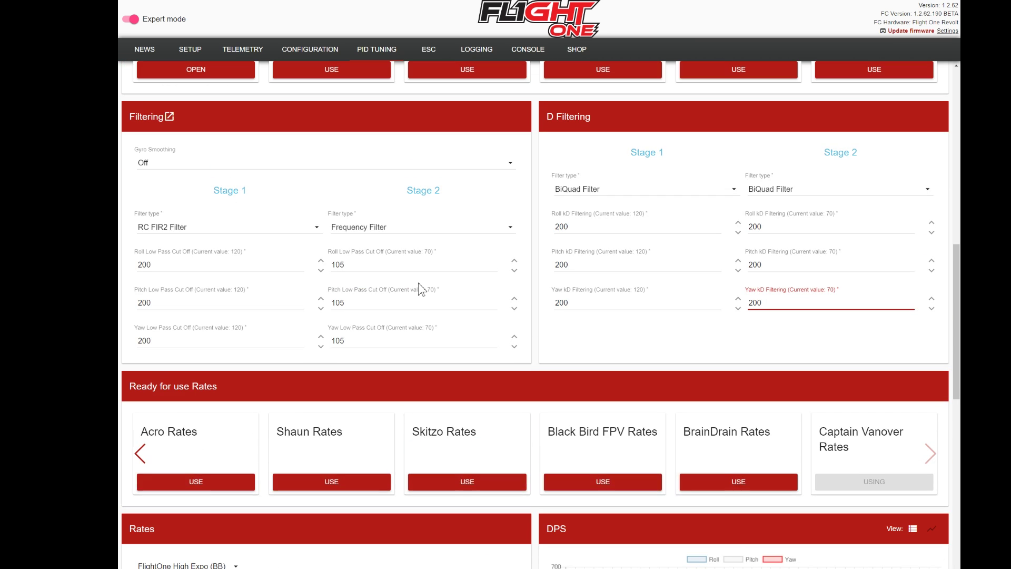
{"action": "scroll", "coordinate": [443, 296], "scroll_direction": "up", "scroll_amount": 10}
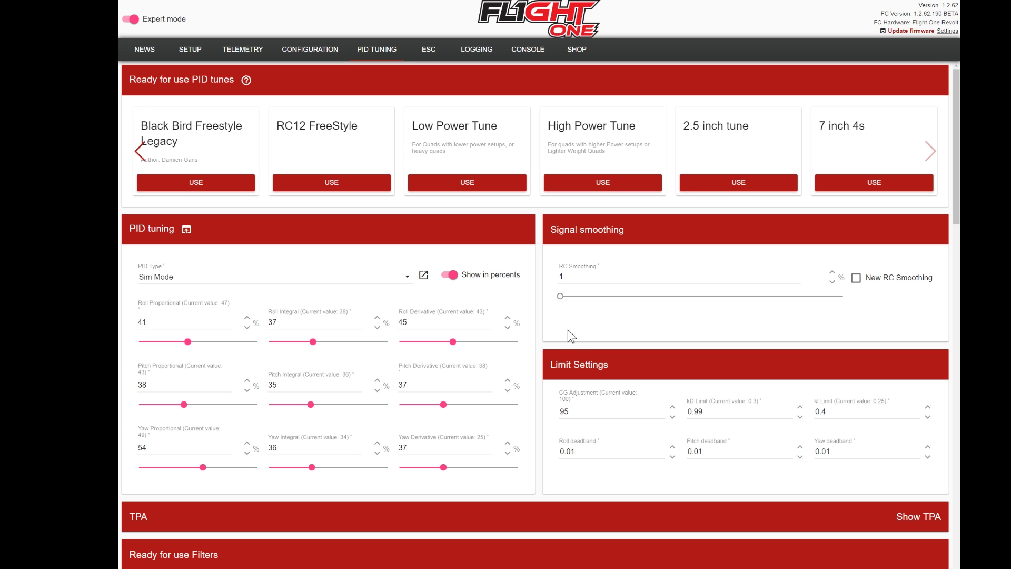
{"action": "scroll", "coordinate": [553, 342], "scroll_direction": "down", "scroll_amount": 9}
{"action": "scroll", "coordinate": [525, 362], "scroll_direction": "up", "scroll_amount": 9}
{"action": "left_click", "coordinate": [220, 284]}
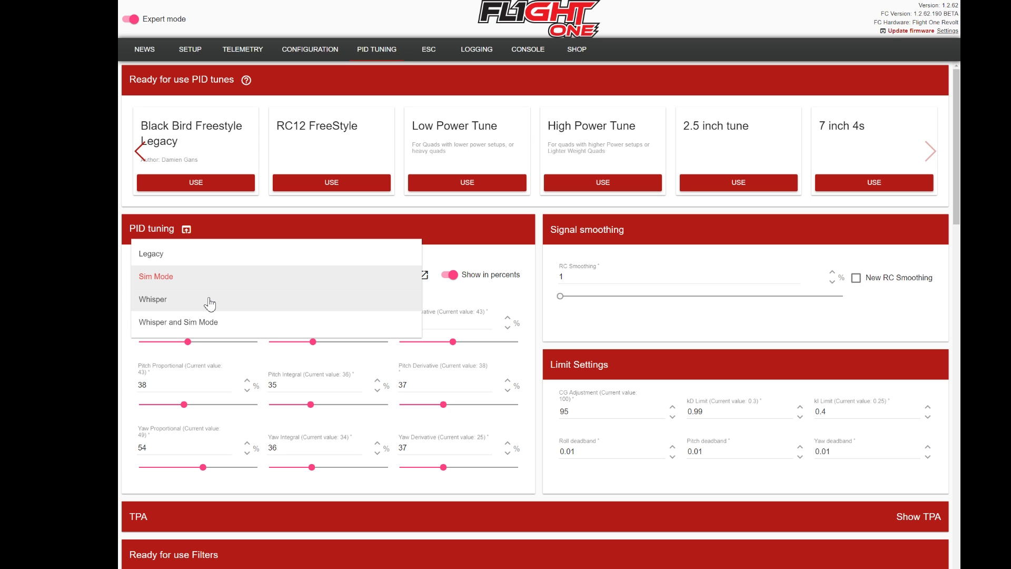
{"action": "left_click", "coordinate": [209, 302]}
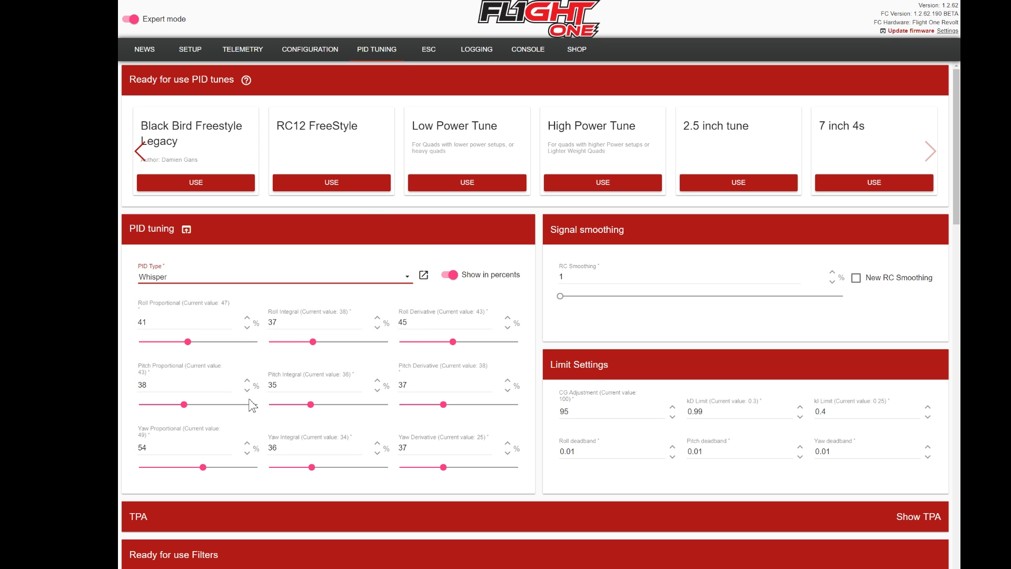
Step: Set the roll low pass cut-offs in Filtering to 300 for Stage 1 and 150 for Stage 2
{"action": "scroll", "coordinate": [321, 311], "scroll_direction": "down", "scroll_amount": 7}
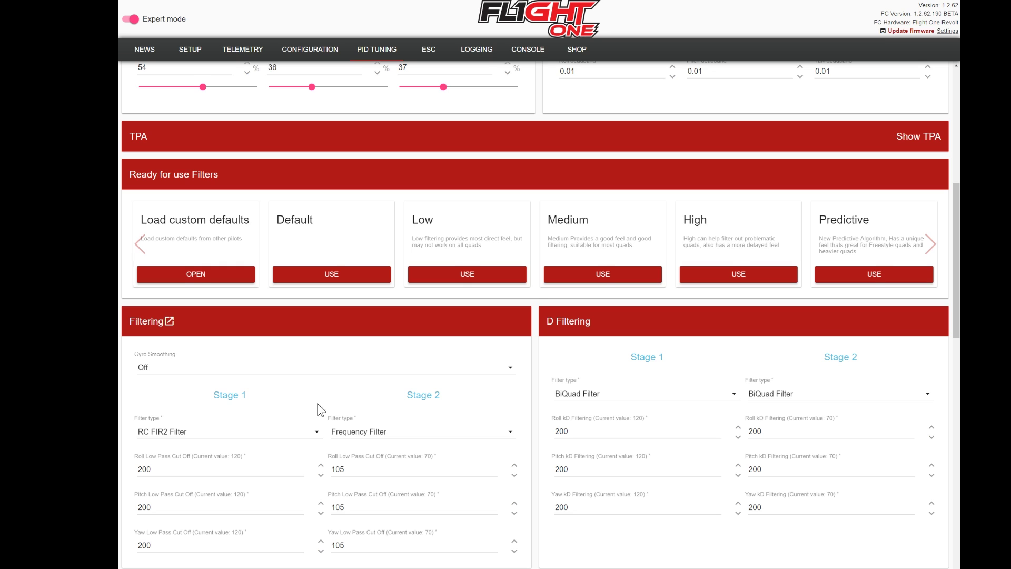
{"action": "scroll", "coordinate": [319, 396], "scroll_direction": "down", "scroll_amount": 5}
{"action": "double_click", "coordinate": [168, 190]}
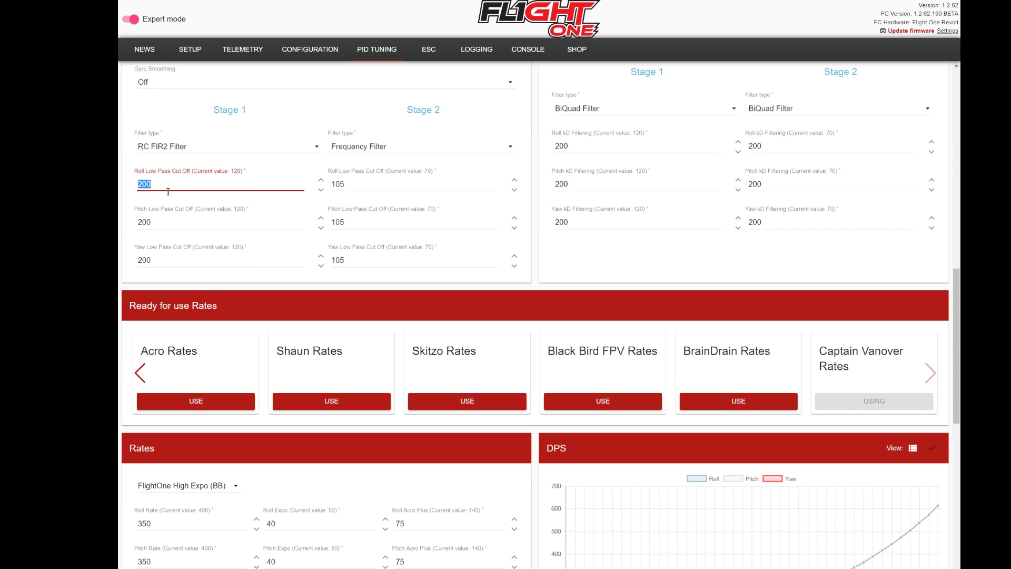
{"action": "type", "text": "300"}
{"action": "key", "text": "Tab"}
{"action": "type", "text": "150"}
Step: Set the pitch and yaw low pass cut-offs in Filtering to 300 for Stage 1 and 150 for Stage 2
{"action": "left_click", "coordinate": [173, 223]}
{"action": "double_click", "coordinate": [174, 224]}
{"action": "type", "text": "300"}
{"action": "key", "text": "Tab"}
{"action": "type", "text": "150"}
{"action": "key", "text": "Tab"}
{"action": "type", "text": "300"}
{"action": "key", "text": "Tab"}
{"action": "type", "text": "150"}
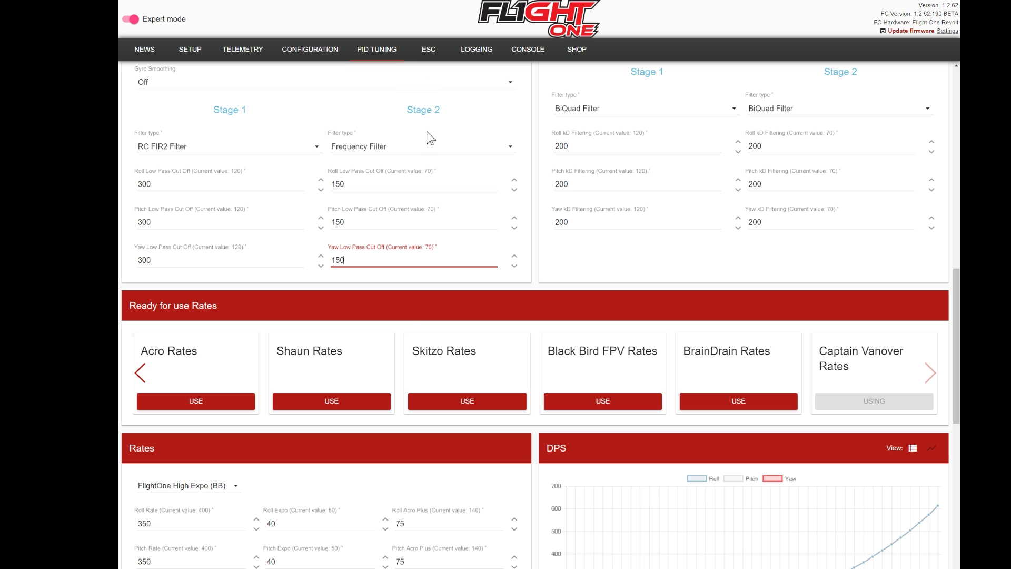
Step: Change the PID Type to Whisper and Sim Mode
{"action": "scroll", "coordinate": [405, 320], "scroll_direction": "up", "scroll_amount": 10}
{"action": "scroll", "coordinate": [347, 375], "scroll_direction": "up", "scroll_amount": 2}
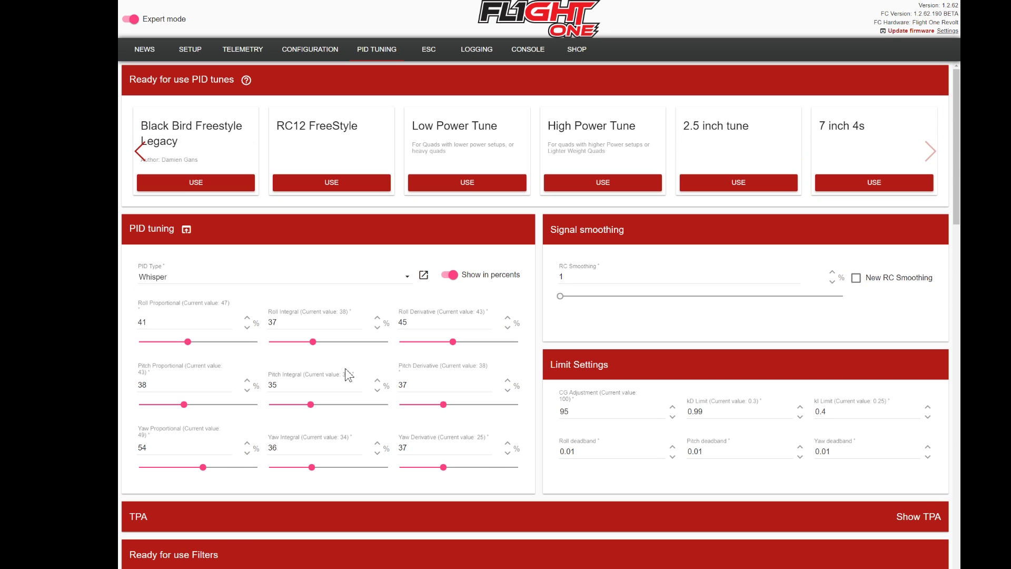
{"action": "left_click", "coordinate": [268, 283]}
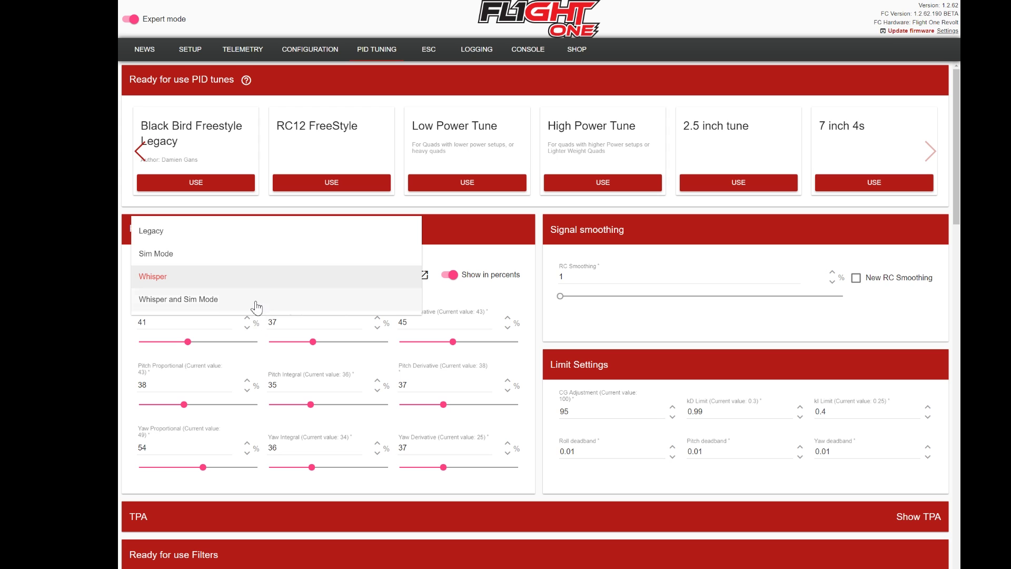
{"action": "left_click", "coordinate": [256, 304]}
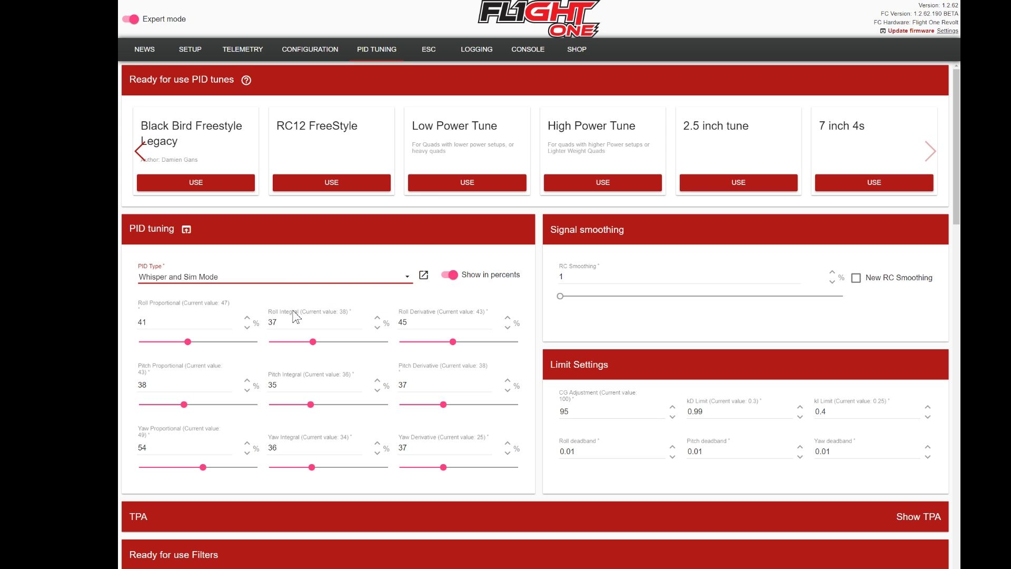
Step: Review the PID, limit, filter and rates settings of the current tune
{"action": "scroll", "coordinate": [275, 301], "scroll_direction": "down", "scroll_amount": 10}
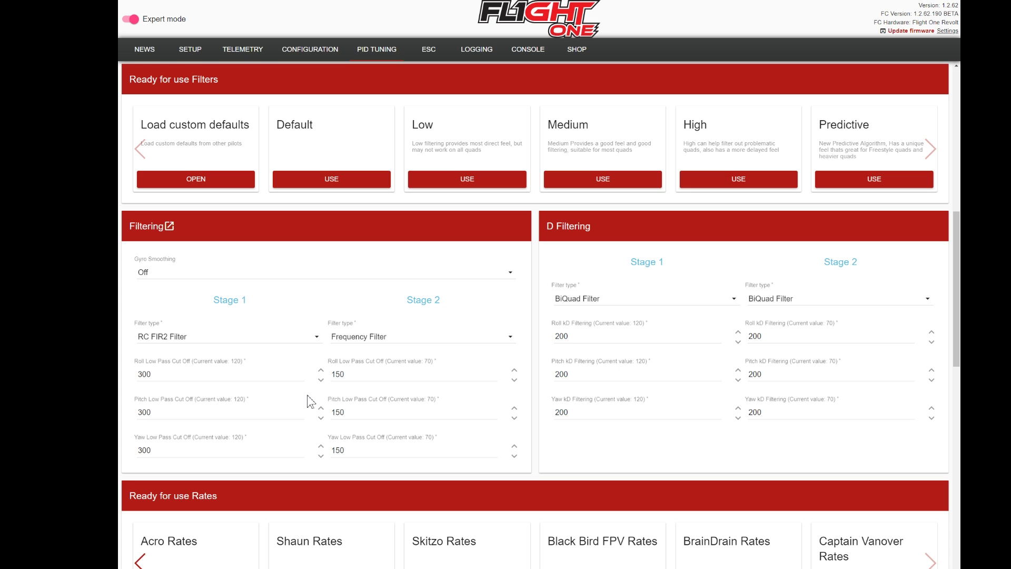
{"action": "scroll", "coordinate": [310, 402], "scroll_direction": "up", "scroll_amount": 10}
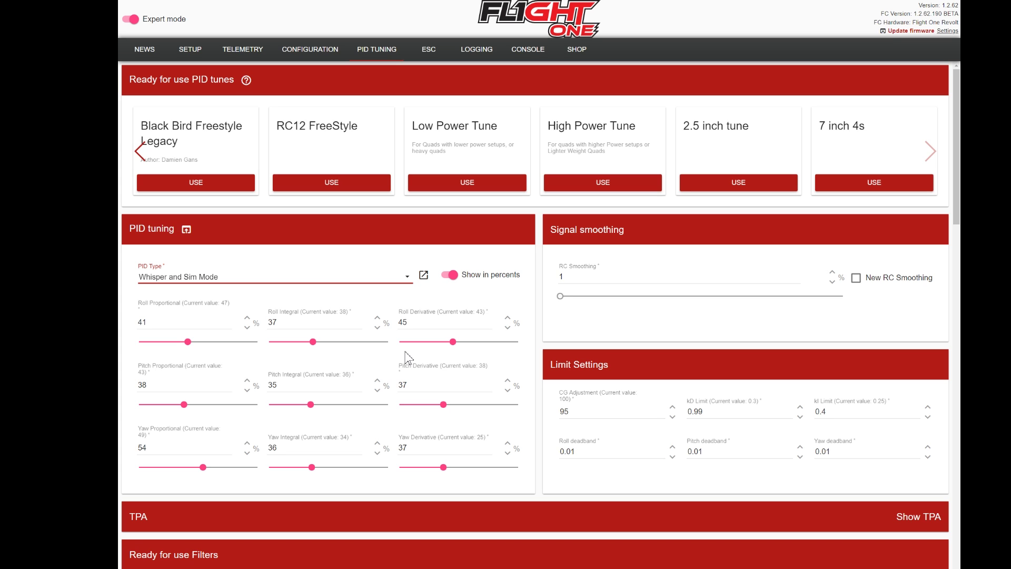
{"action": "scroll", "coordinate": [720, 394], "scroll_direction": "down", "scroll_amount": 5}
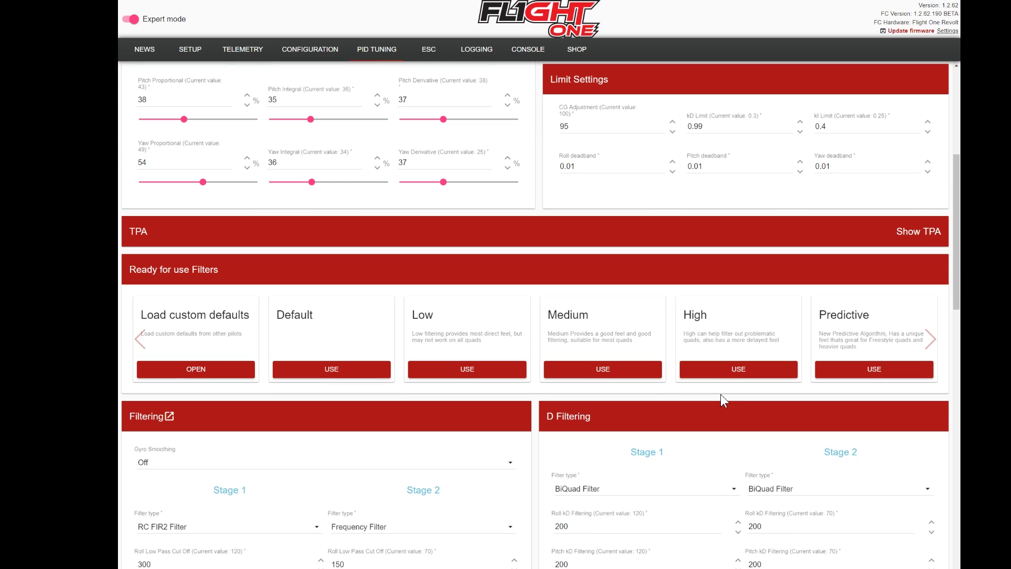
{"action": "scroll", "coordinate": [721, 394], "scroll_direction": "up", "scroll_amount": 3}
{"action": "scroll", "coordinate": [721, 393], "scroll_direction": "up", "scroll_amount": 1}
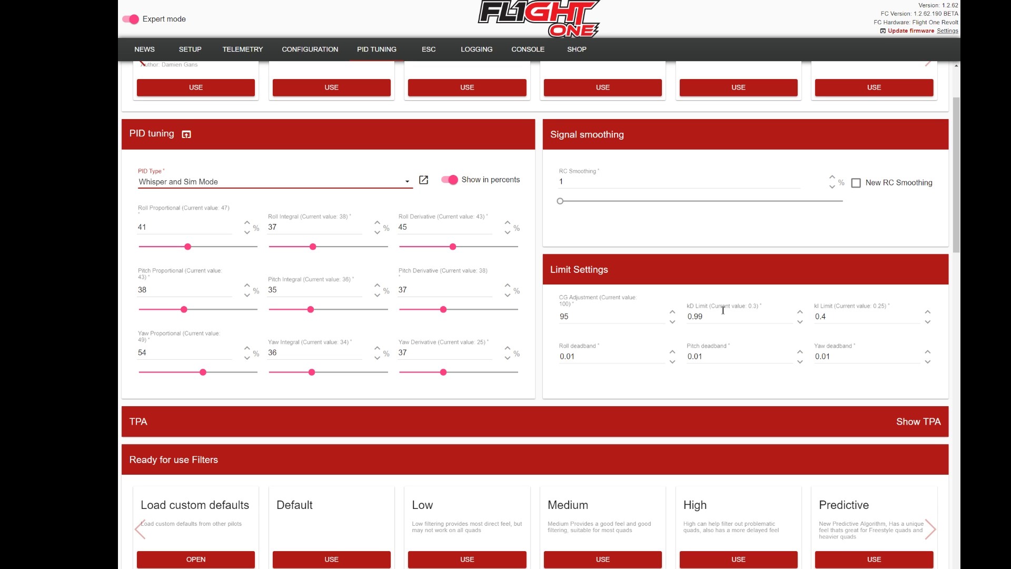
{"action": "scroll", "coordinate": [514, 147], "scroll_direction": "down", "scroll_amount": 10}
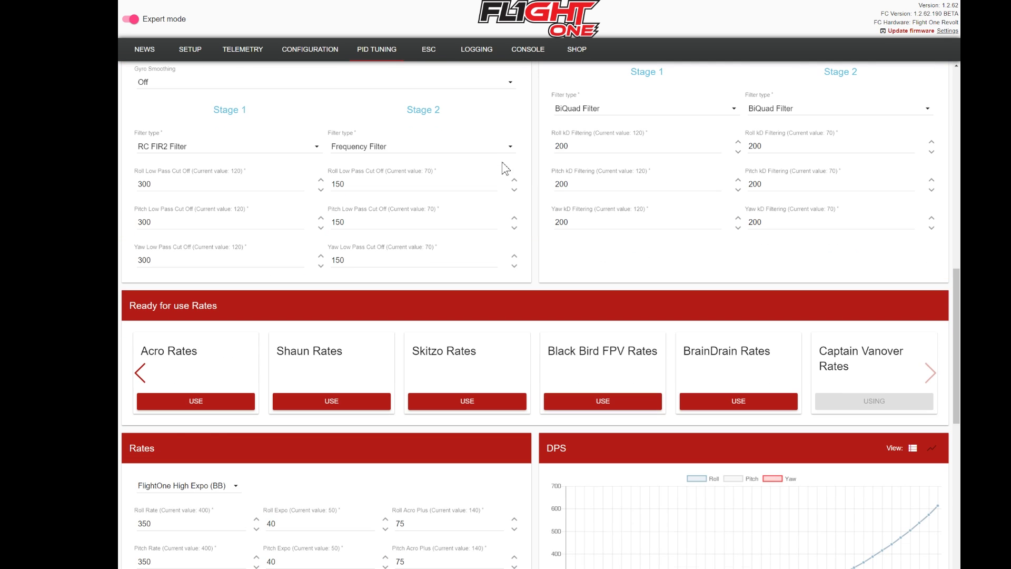
{"action": "scroll", "coordinate": [506, 171], "scroll_direction": "down", "scroll_amount": 3}
{"action": "scroll", "coordinate": [508, 210], "scroll_direction": "up", "scroll_amount": 10}
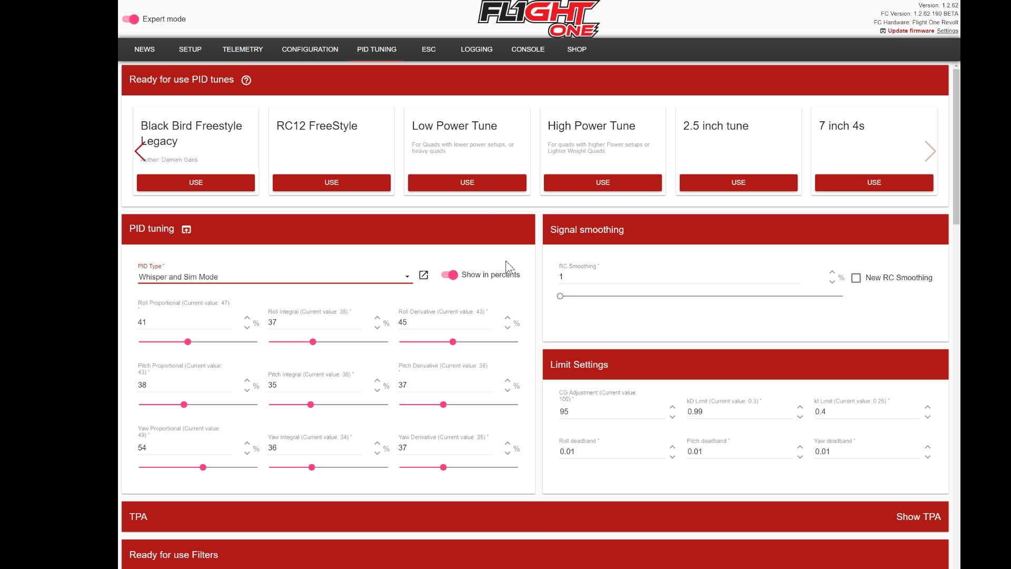
Step: Apply the Low Power Tune from the ready-for-use PID tunes
{"action": "left_click", "coordinate": [457, 191]}
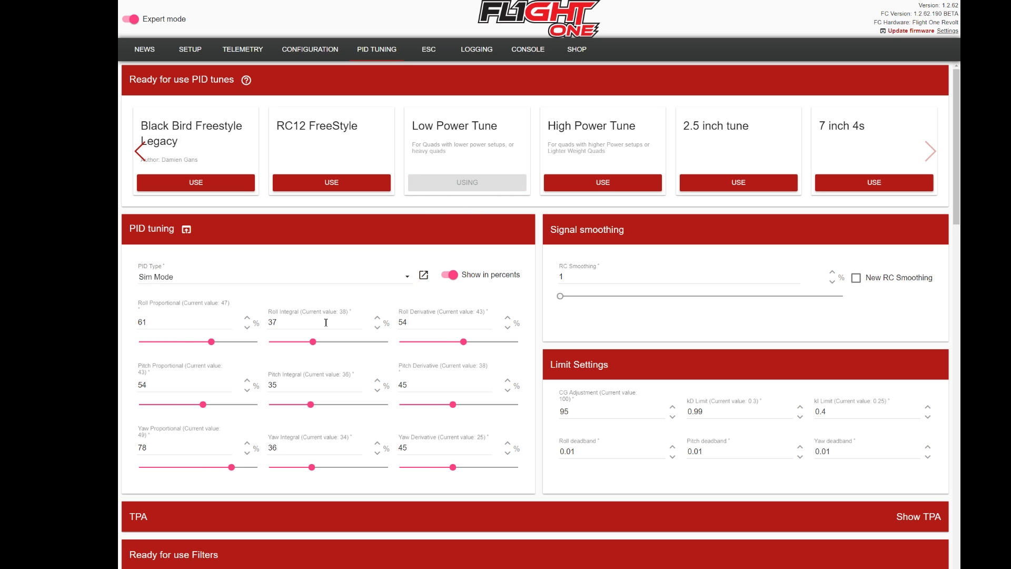
{"action": "scroll", "coordinate": [496, 417], "scroll_direction": "down", "scroll_amount": 10}
{"action": "scroll", "coordinate": [469, 379], "scroll_direction": "up", "scroll_amount": 3}
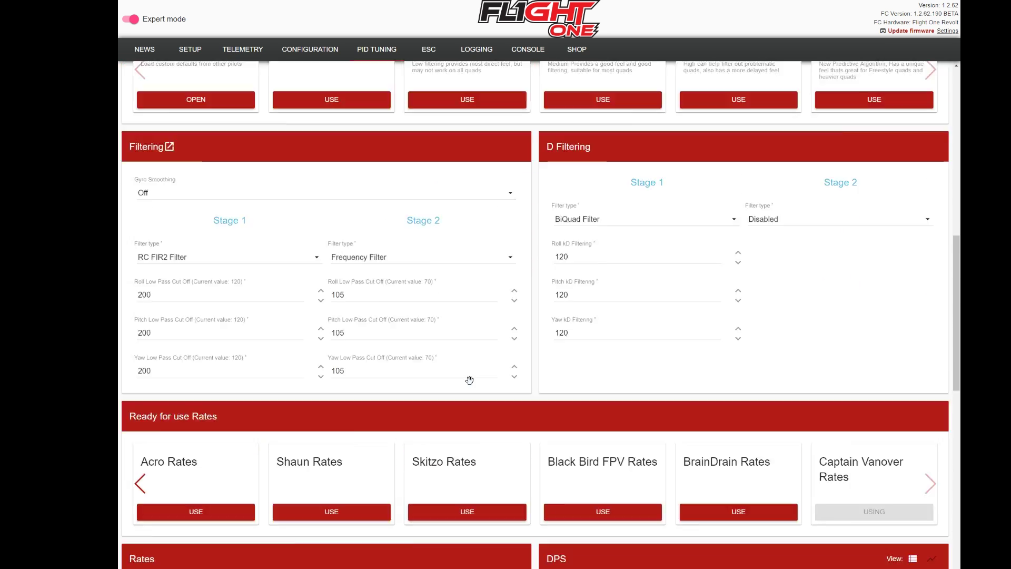
Step: Set the Stage 1 roll, pitch and yaw kD Filtering values in D Filtering to 200
{"action": "double_click", "coordinate": [608, 432]}
{"action": "type", "text": "200"}
{"action": "key", "text": "Tab"}
{"action": "type", "text": "200"}
{"action": "key", "text": "Tab"}
{"action": "type", "text": "200"}
Step: Enable a BiQuad Filter as Stage 2 of D Filtering and set its roll, pitch and yaw kD Filtering to 200
{"action": "left_click", "coordinate": [795, 394]}
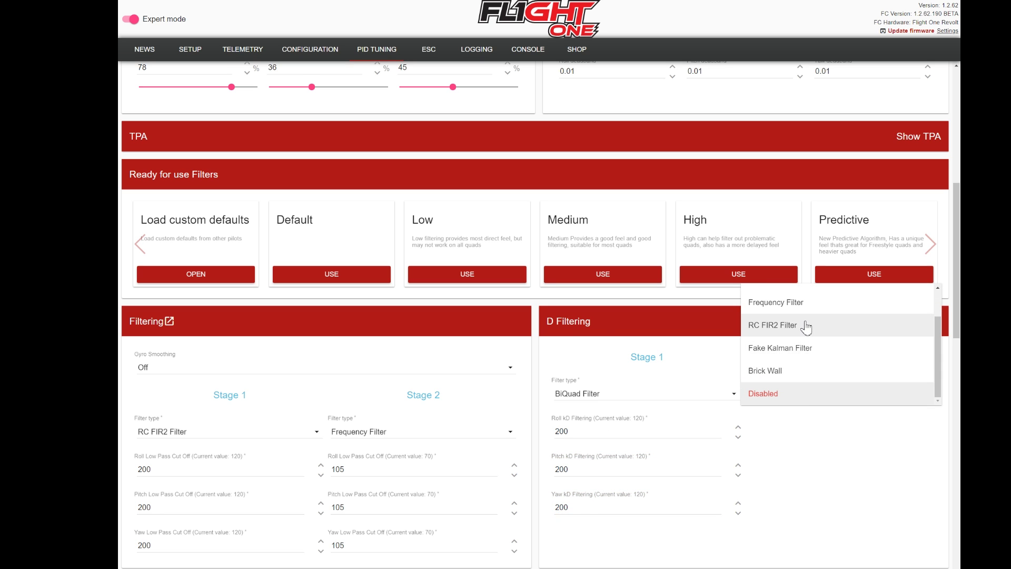
{"action": "scroll", "coordinate": [805, 325], "scroll_direction": "up", "scroll_amount": 2}
{"action": "left_click", "coordinate": [804, 318]}
{"action": "double_click", "coordinate": [786, 434]}
{"action": "type", "text": "200"}
{"action": "key", "text": "Tab"}
{"action": "type", "text": "200"}
{"action": "key", "text": "Tab"}
{"action": "type", "text": "200"}
{"action": "key", "text": "Tab"}
{"action": "type", "text": "200"}
{"action": "key", "text": "Tab"}
{"action": "type", "text": "200"}
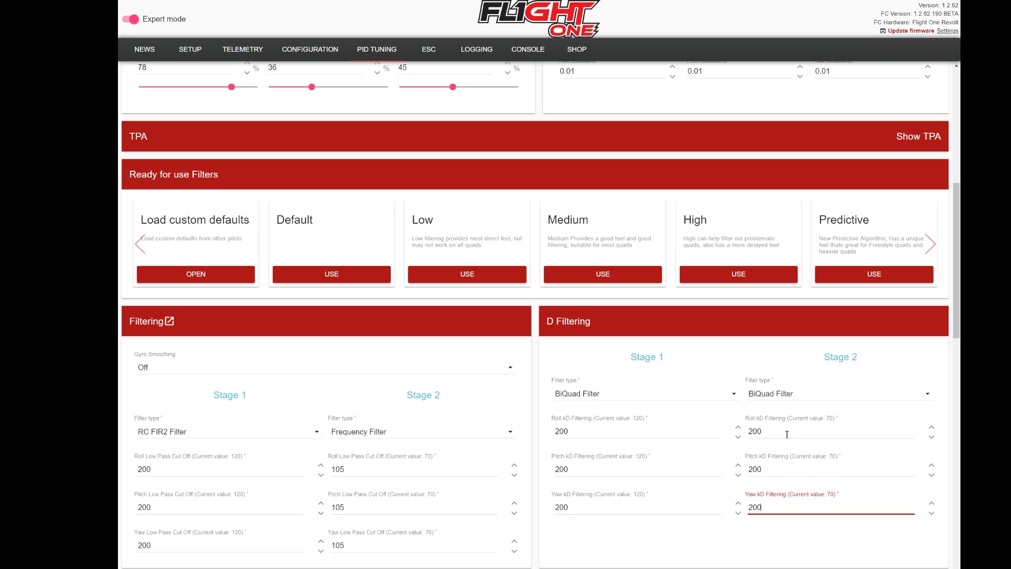
Step: Disable the Stage 2 filter in Filtering and set the Stage 1 filter type to Predictive Filter
{"action": "left_click", "coordinate": [396, 431]}
{"action": "scroll", "coordinate": [377, 458], "scroll_direction": "up", "scroll_amount": 1}
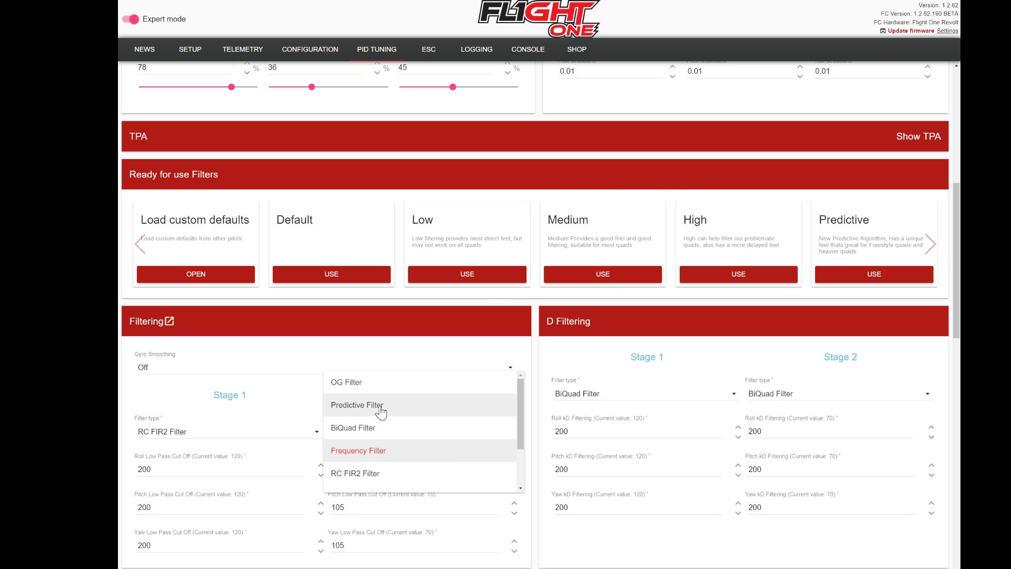
{"action": "scroll", "coordinate": [375, 410], "scroll_direction": "down", "scroll_amount": 3}
{"action": "left_click", "coordinate": [369, 480]}
{"action": "left_click", "coordinate": [321, 433]}
{"action": "scroll", "coordinate": [267, 444], "scroll_direction": "up", "scroll_amount": 2}
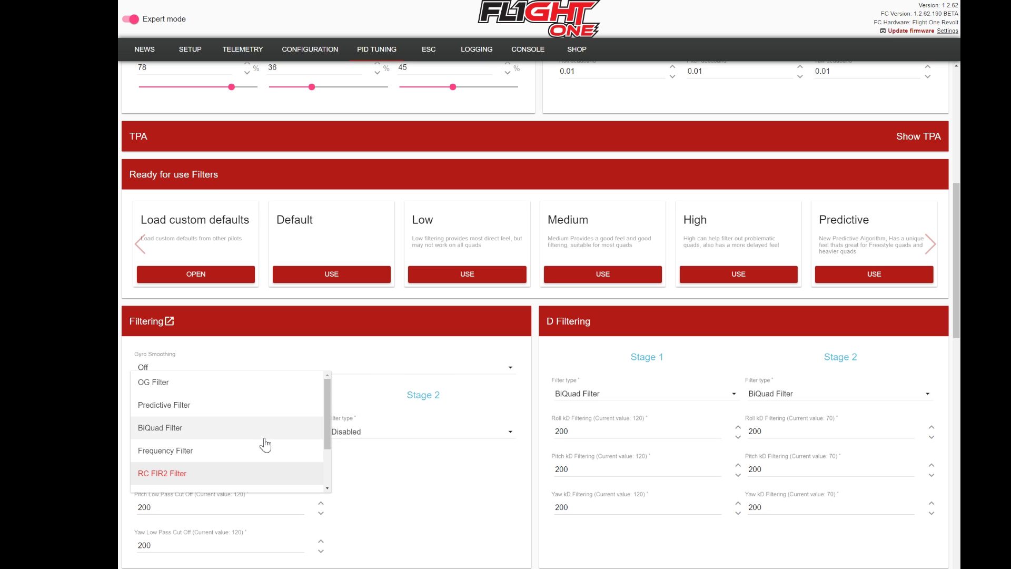
{"action": "left_click", "coordinate": [233, 409]}
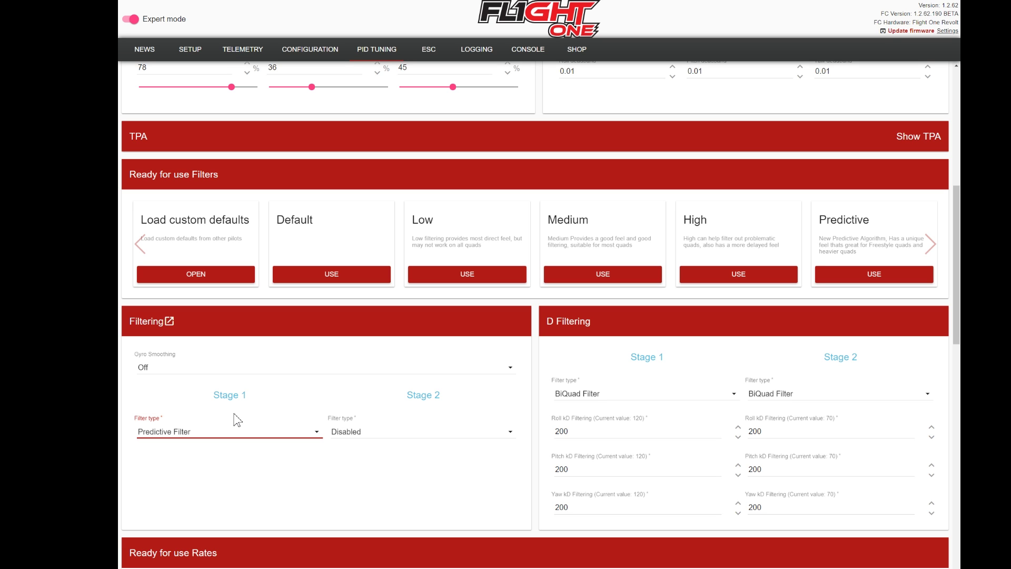
{"action": "scroll", "coordinate": [400, 269], "scroll_direction": "up", "scroll_amount": 7}
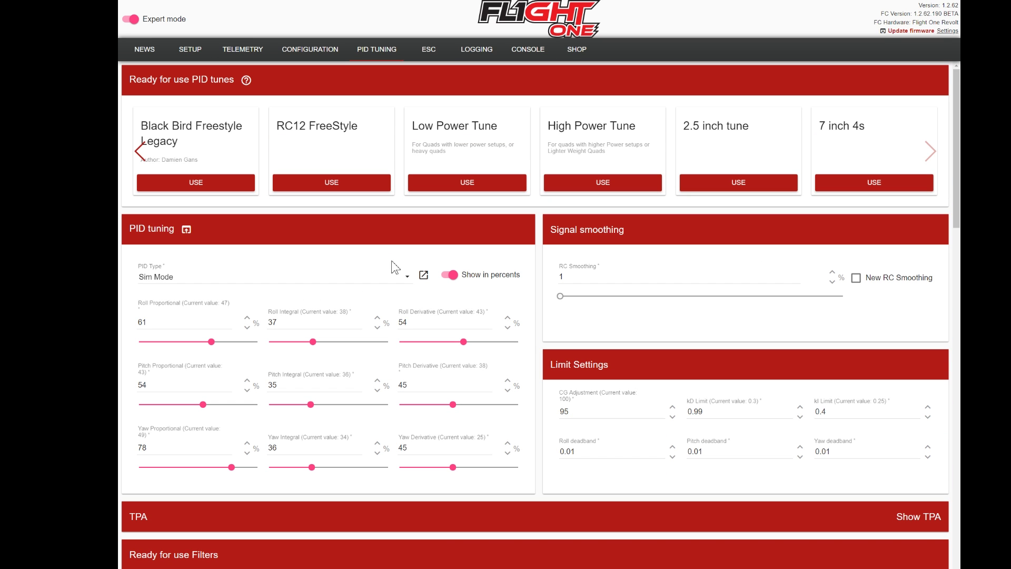
{"action": "scroll", "coordinate": [528, 301], "scroll_direction": "down", "scroll_amount": 1}
{"action": "scroll", "coordinate": [529, 301], "scroll_direction": "down", "scroll_amount": 15}
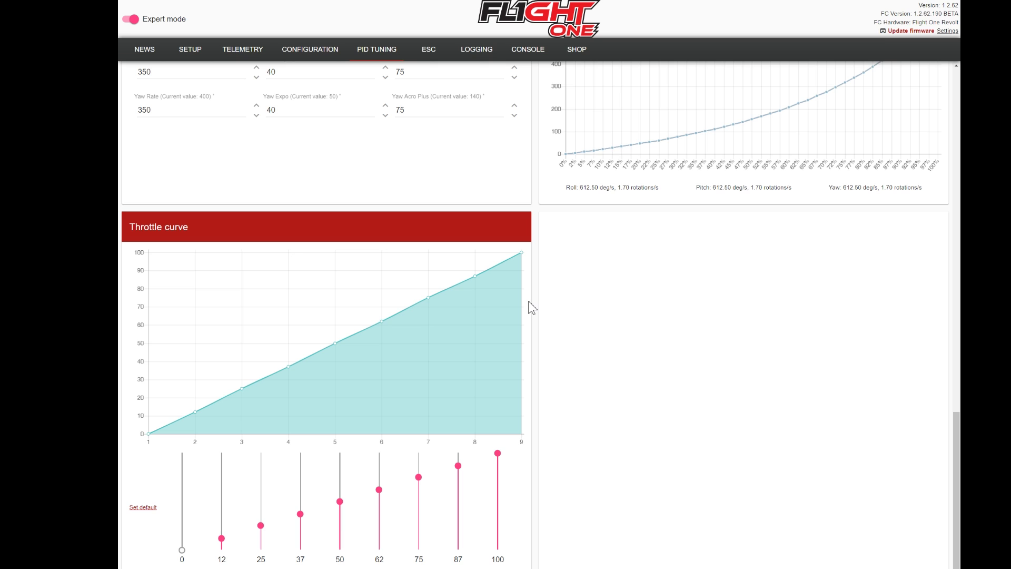